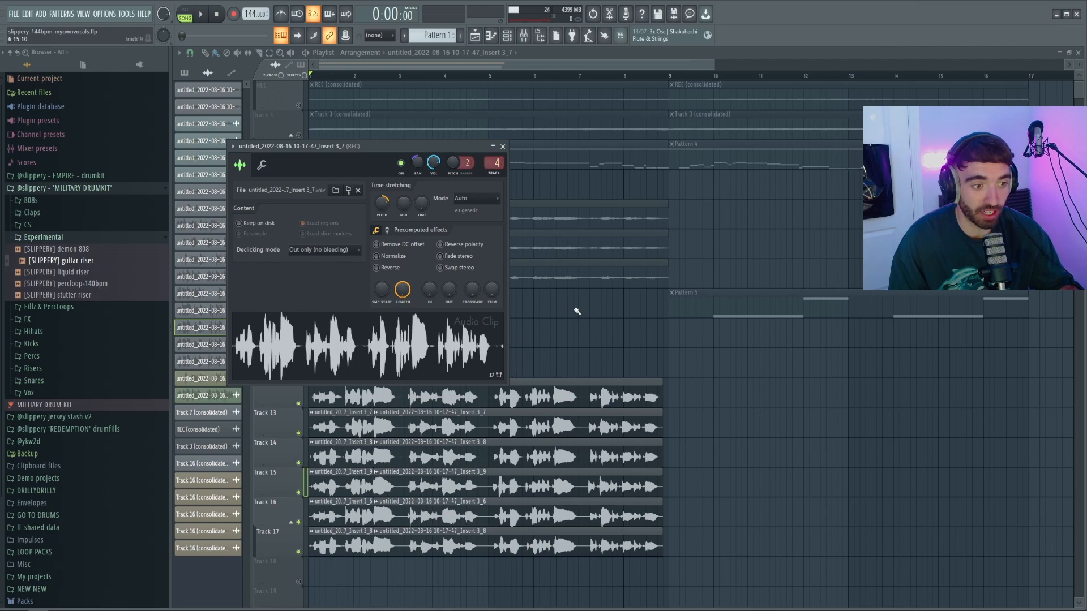
Inspect the REC mixer track's effects, including Fruity Stereo Enhancer, Auto-Tune and ValhallaVintageVerb
key("Escape")
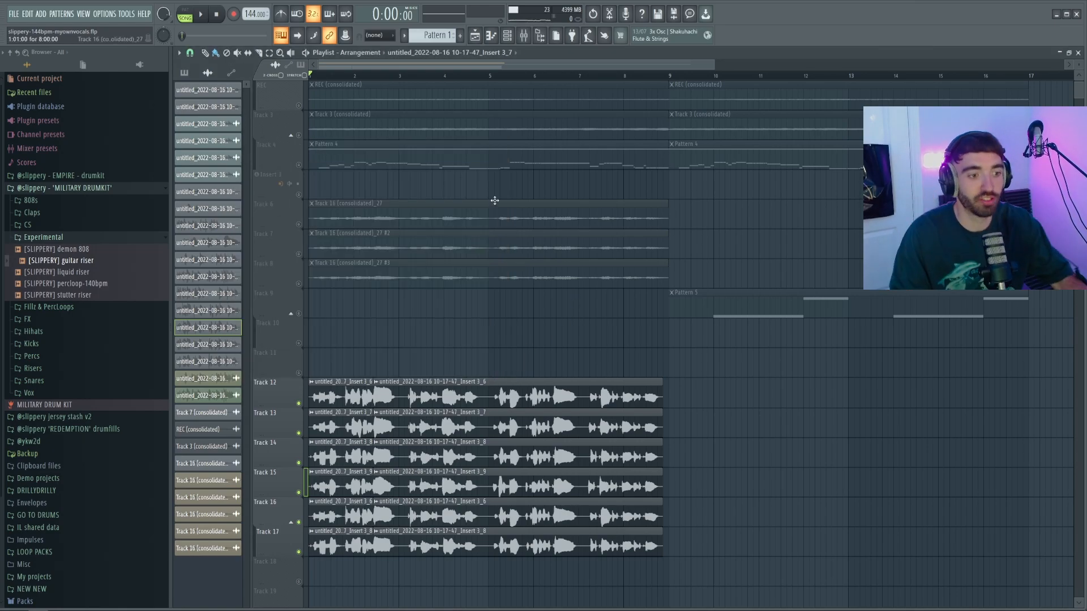
left_click(523, 35)
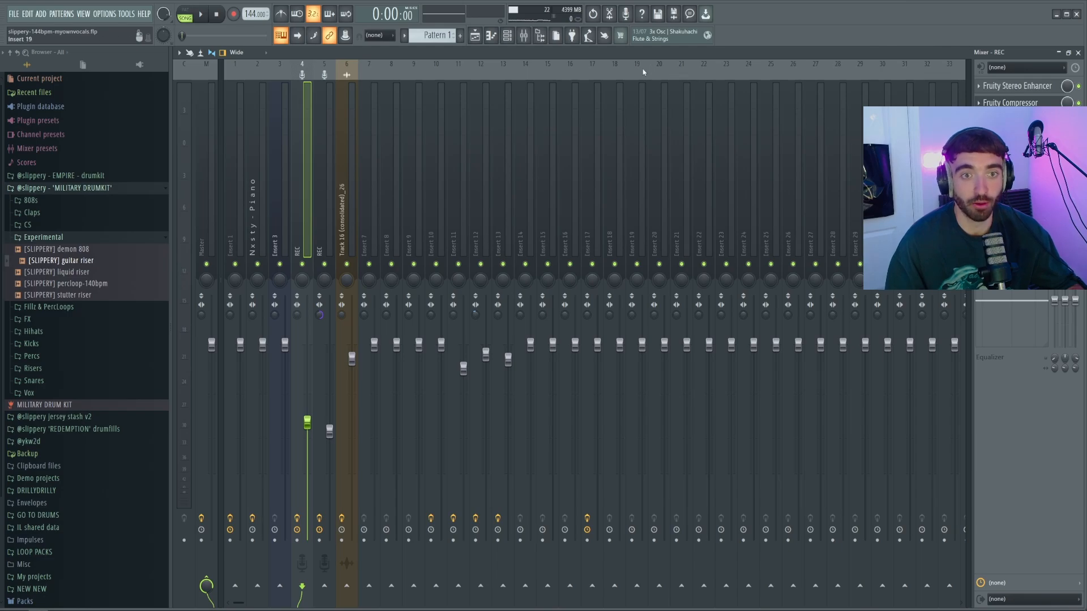
double_click(631, 56)
left_click(276, 88)
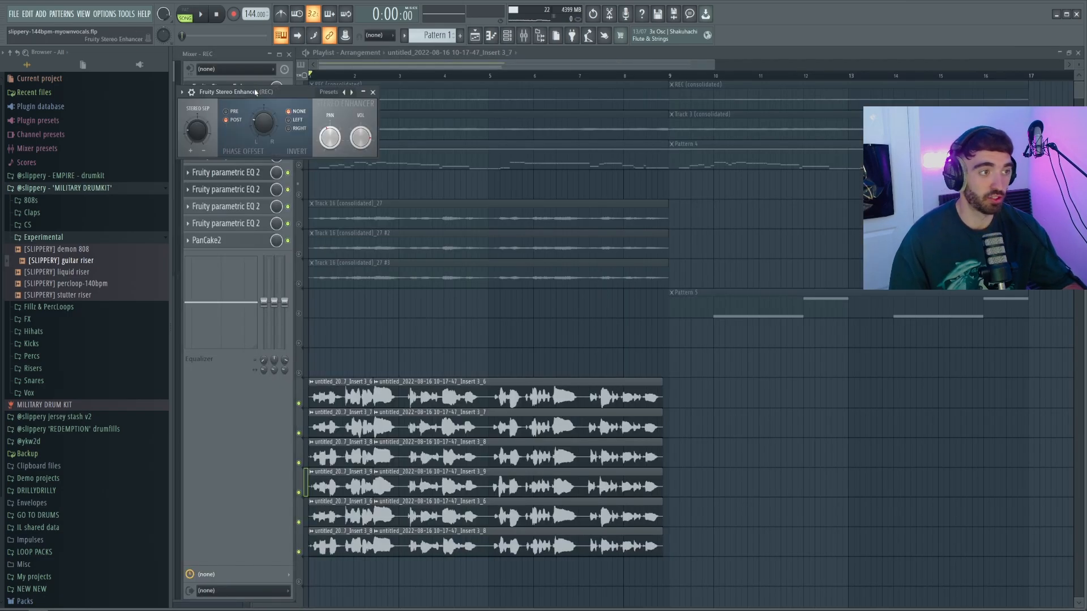
left_click(488, 79)
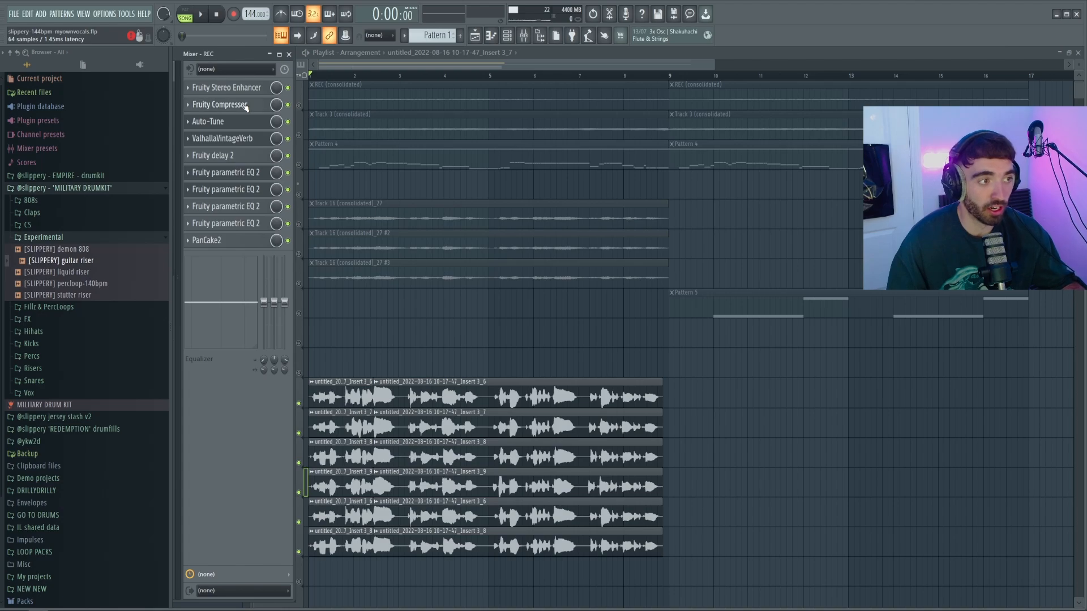
left_click(243, 122)
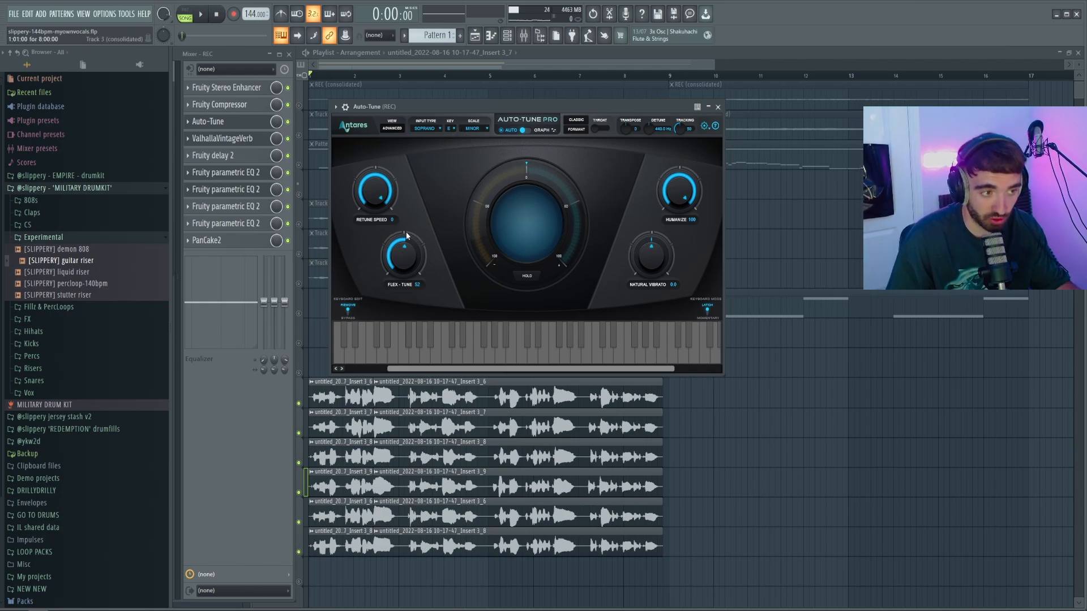
left_click(226, 141)
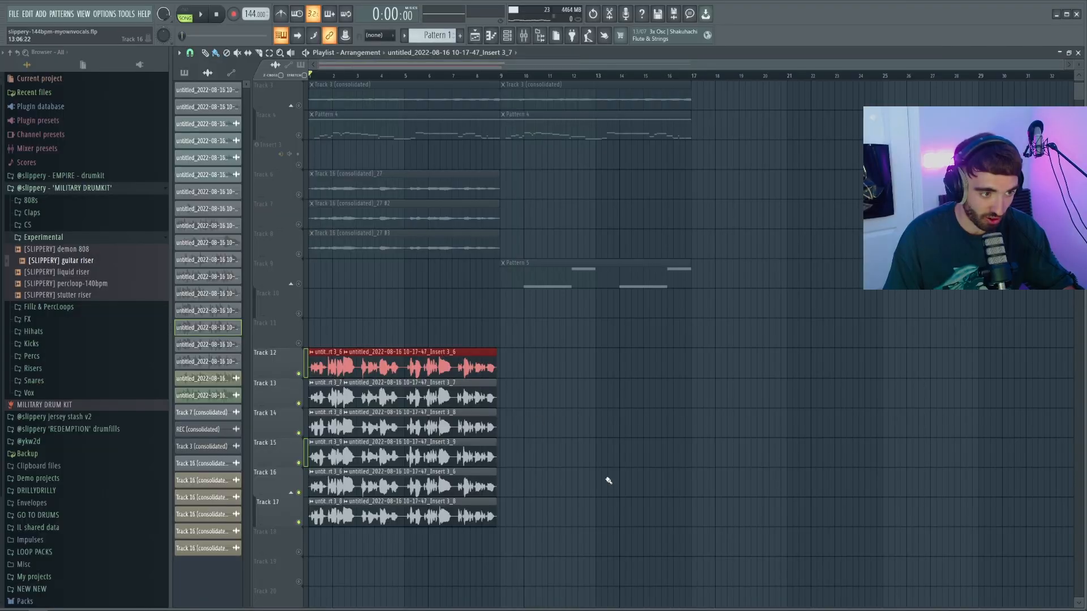
left_click_drag(575, 529, 308, 318)
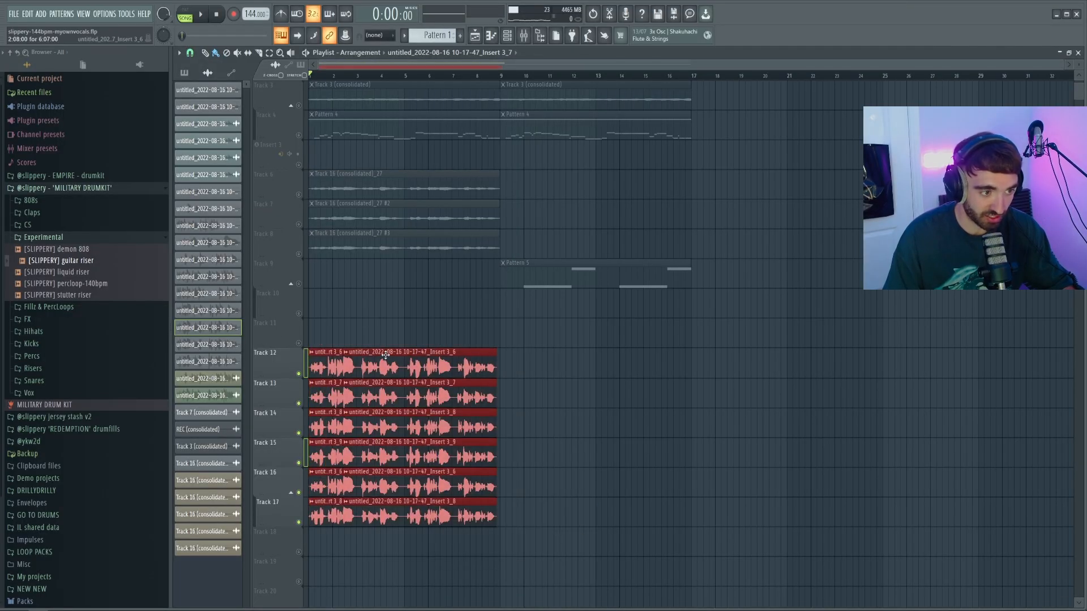
left_click_drag(389, 372, 634, 374)
left_click(605, 542)
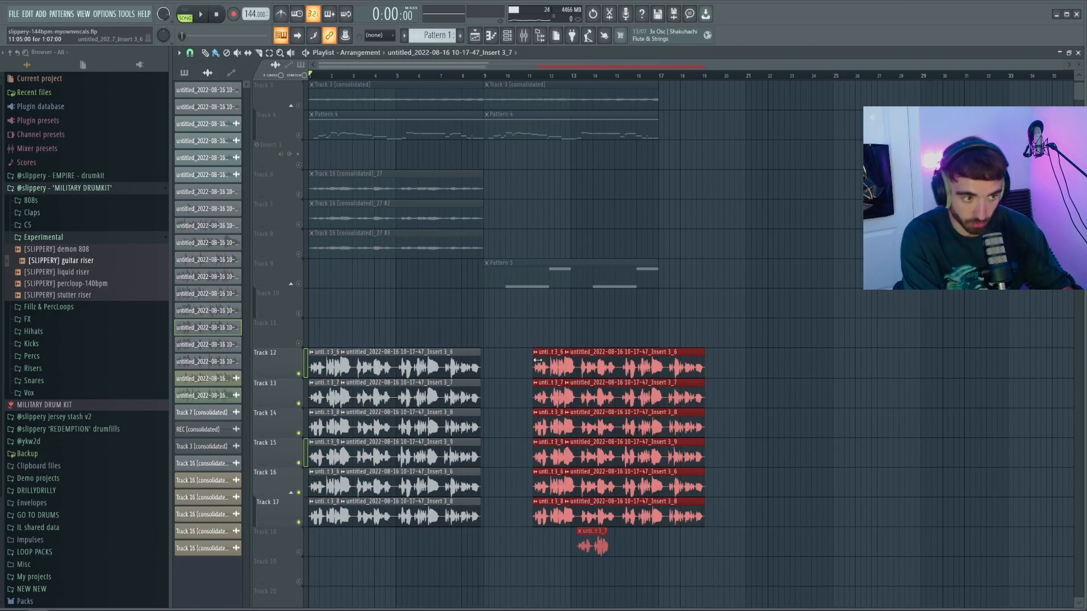
key("Delete")
Examine the Track 16 (consolidated)_27 vocal clip in the pitch corrector, and close the corrector and clip settings
right_click(387, 349)
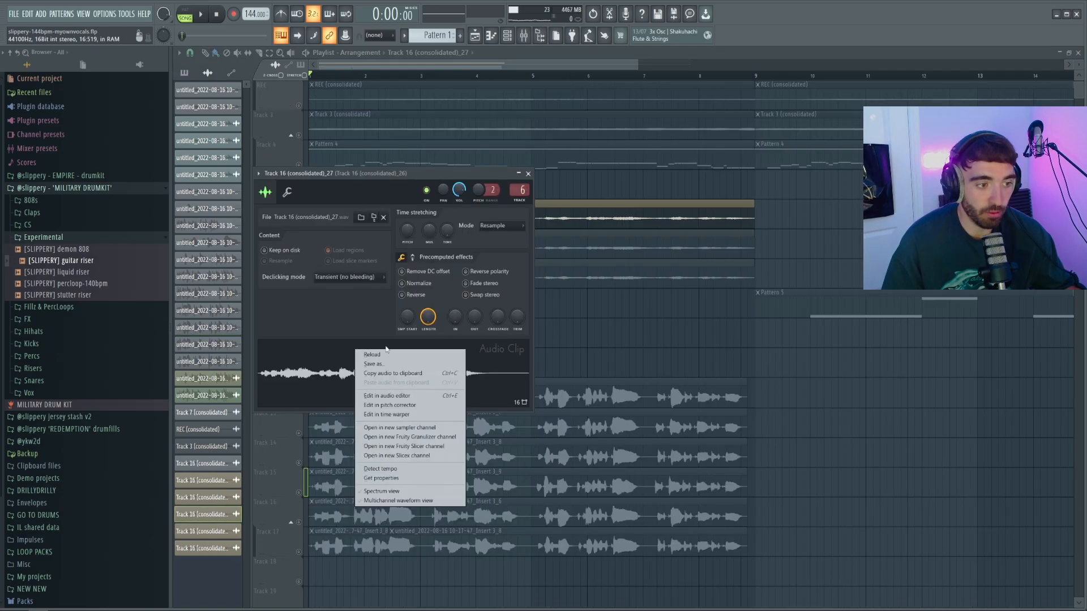
left_click(398, 405)
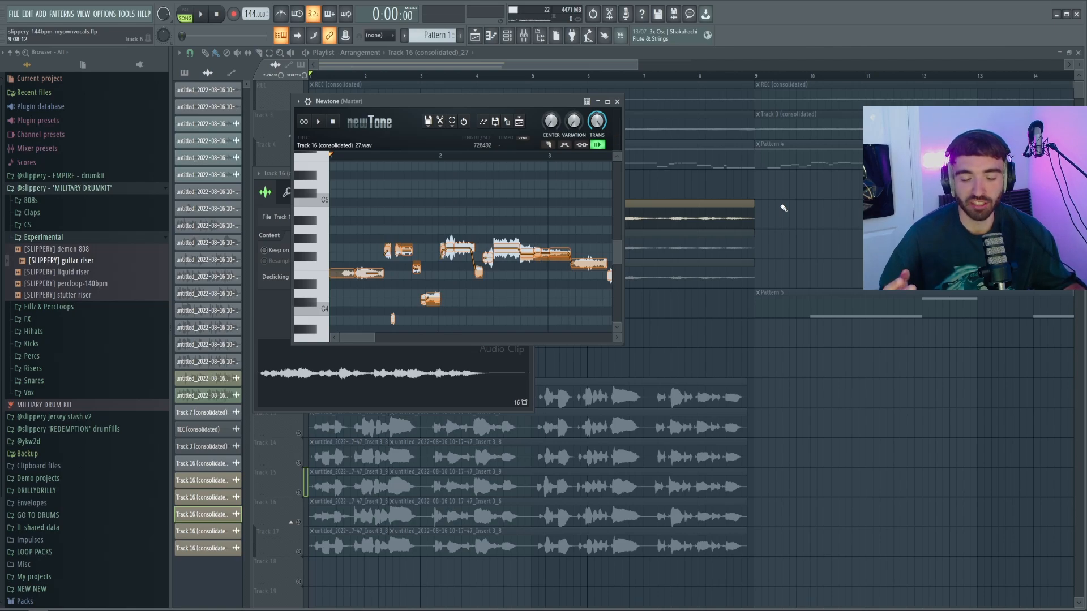
key("Escape")
key("Escape")
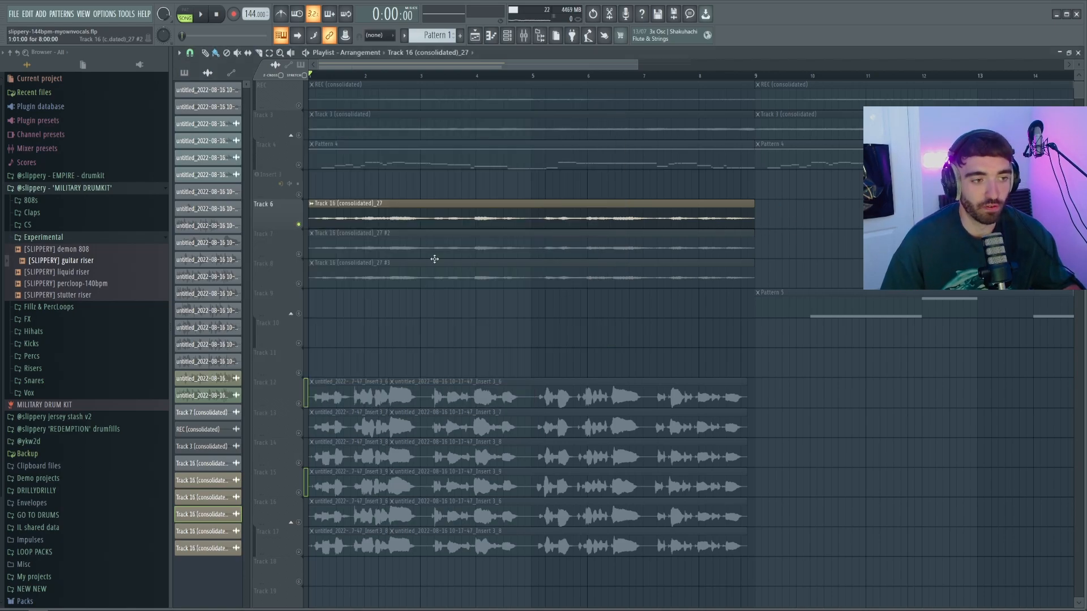
Unmute Tracks 7 and 8 and the Pattern 1 track in the playlist
left_click(300, 254)
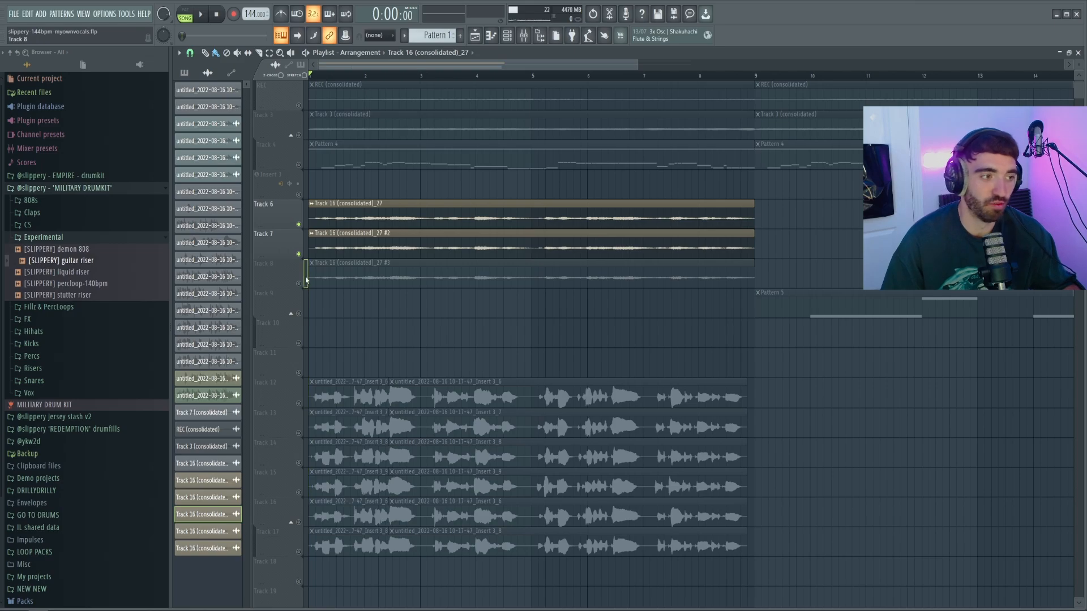
left_click(299, 283)
scroll(275, 104, "up", 1)
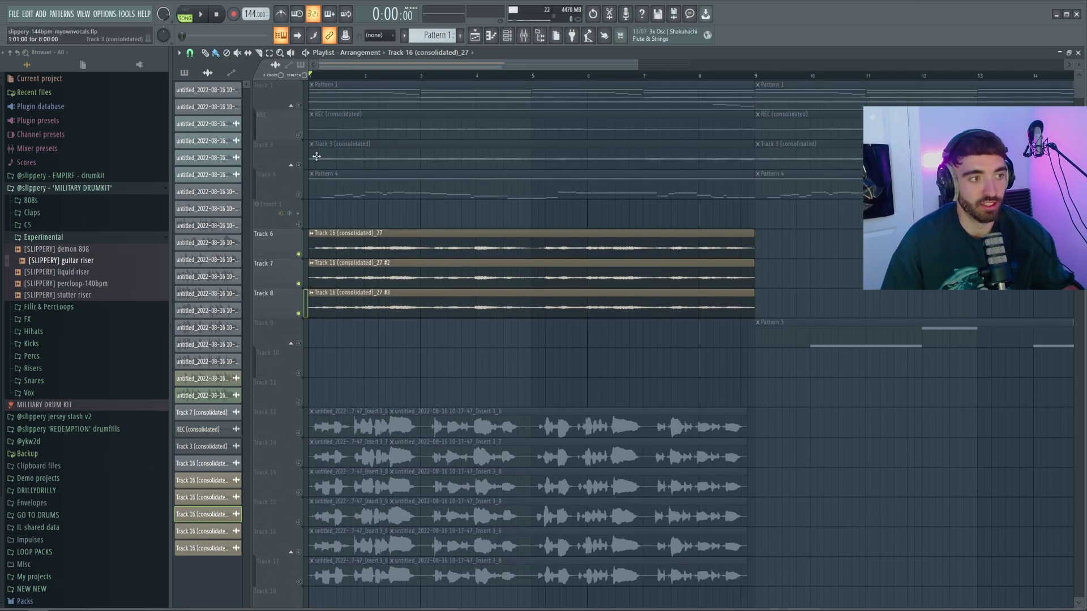
left_click(300, 106)
scroll(333, 175, "down", 3)
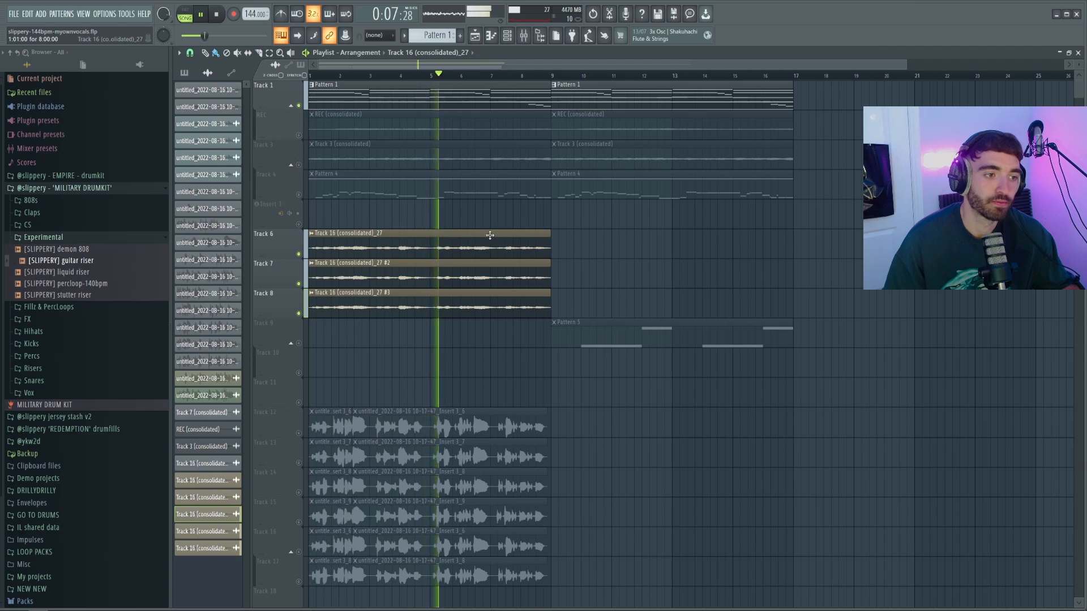
Check the channel settings of the Track 16 (consolidated)_27 clip during playback
double_click(511, 243)
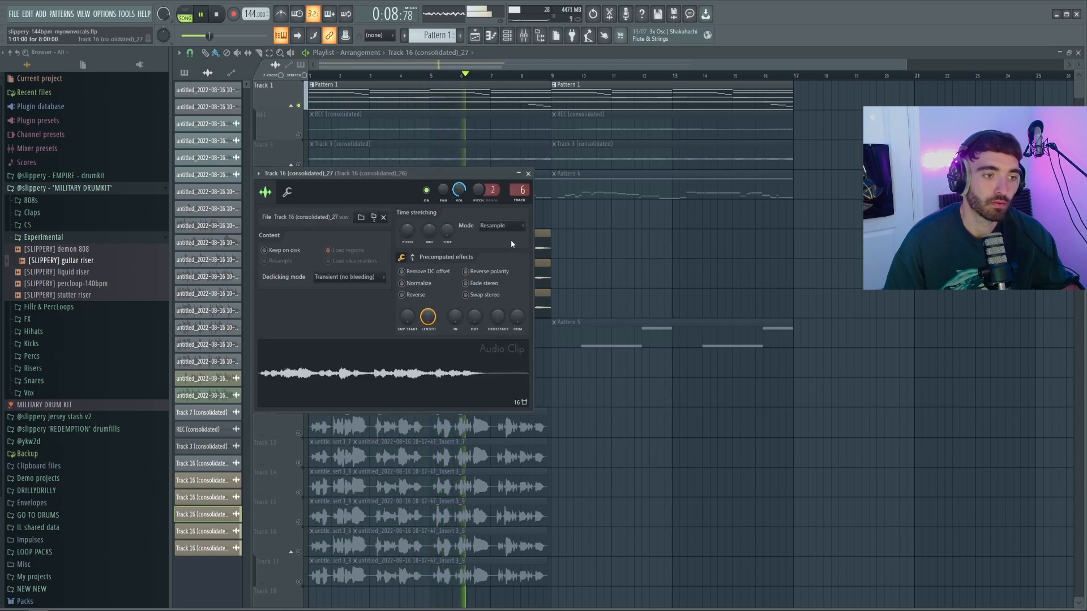
right_click(586, 241)
scroll(604, 236, "down", 1)
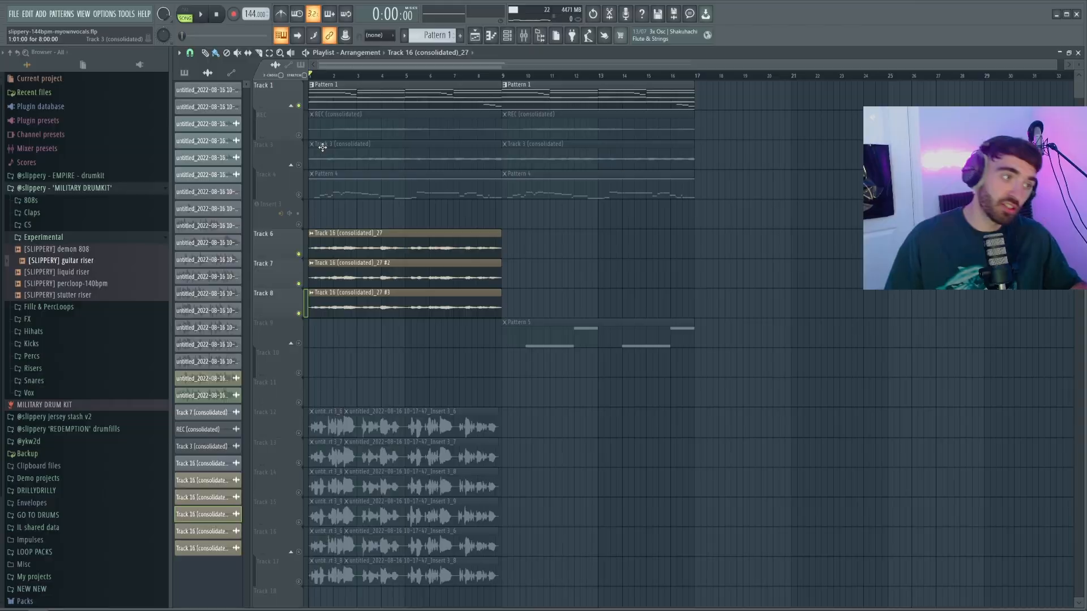
Mute Track 1 and Tracks 6 to 8 so only REC is active, and play the arrangement
left_click(300, 107)
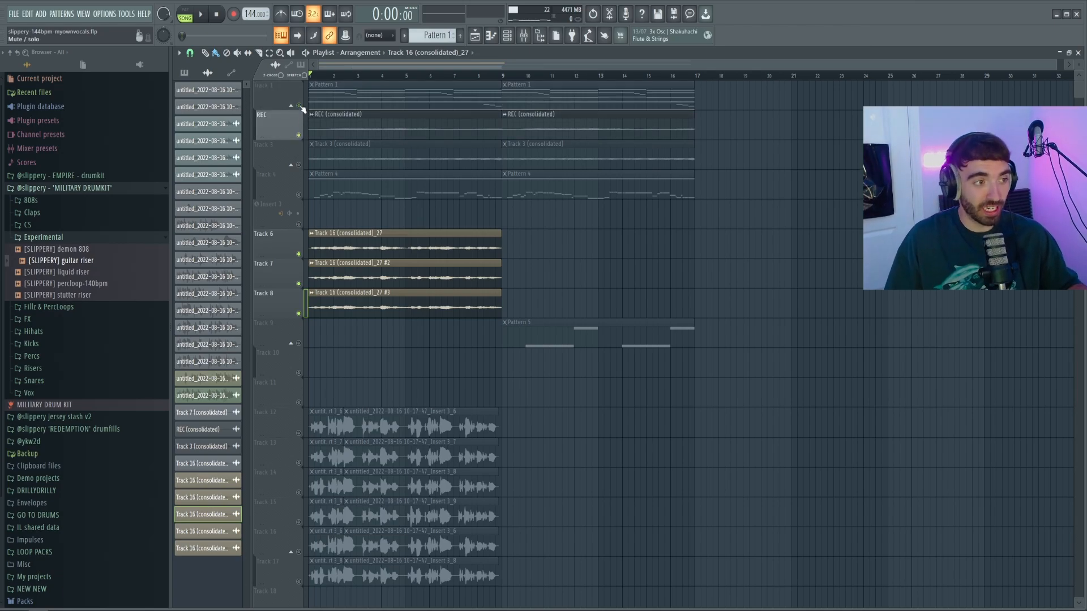
scroll(323, 250, "up", 4)
left_click(299, 254)
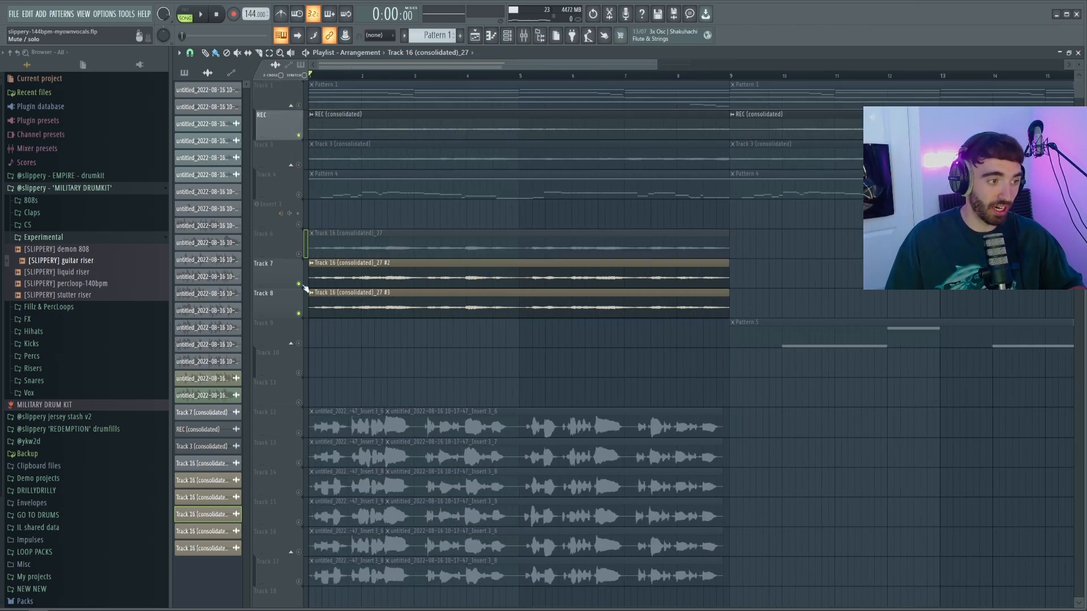
left_click(301, 315)
left_click(298, 283)
scroll(440, 111, "up", 1)
key("space")
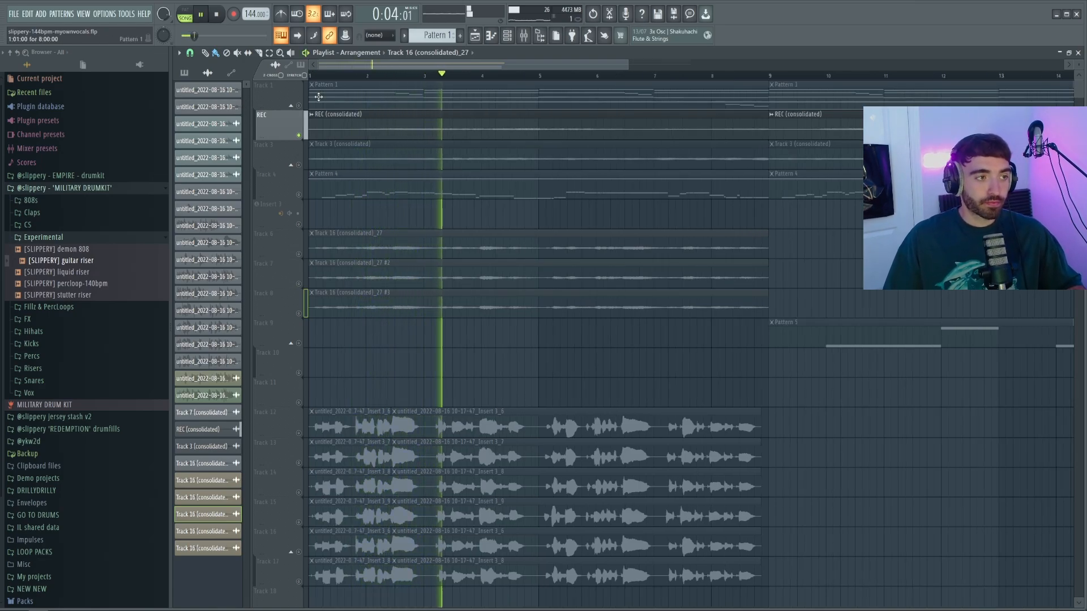
Unmute Track 1 and Tracks 6 to 8 alongside the REC layer, and stop playback
left_click(299, 106)
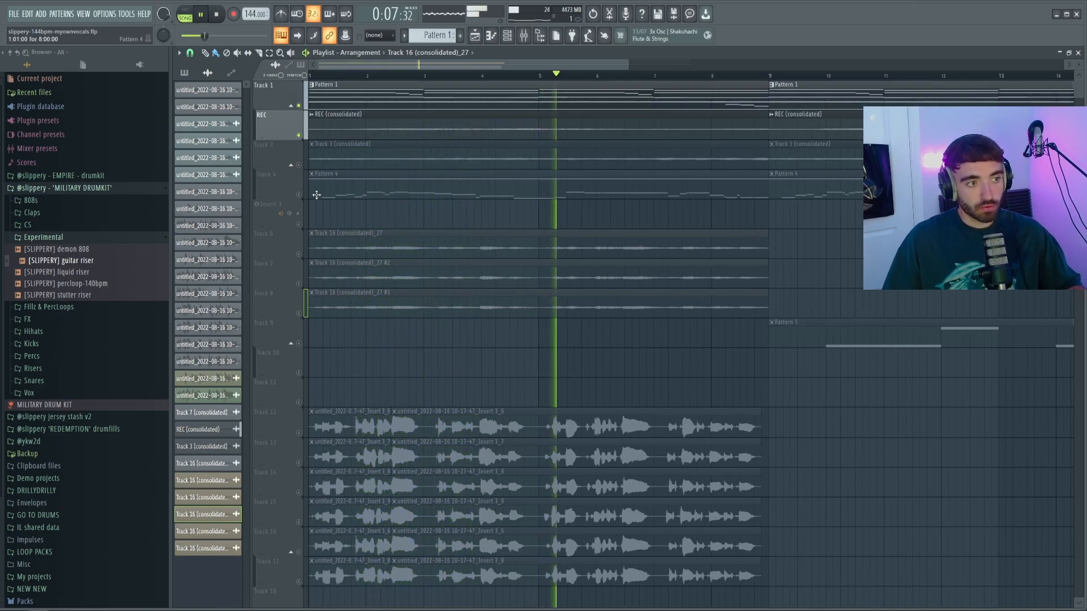
left_click(299, 254)
left_click(301, 284)
left_click(299, 314)
key("space")
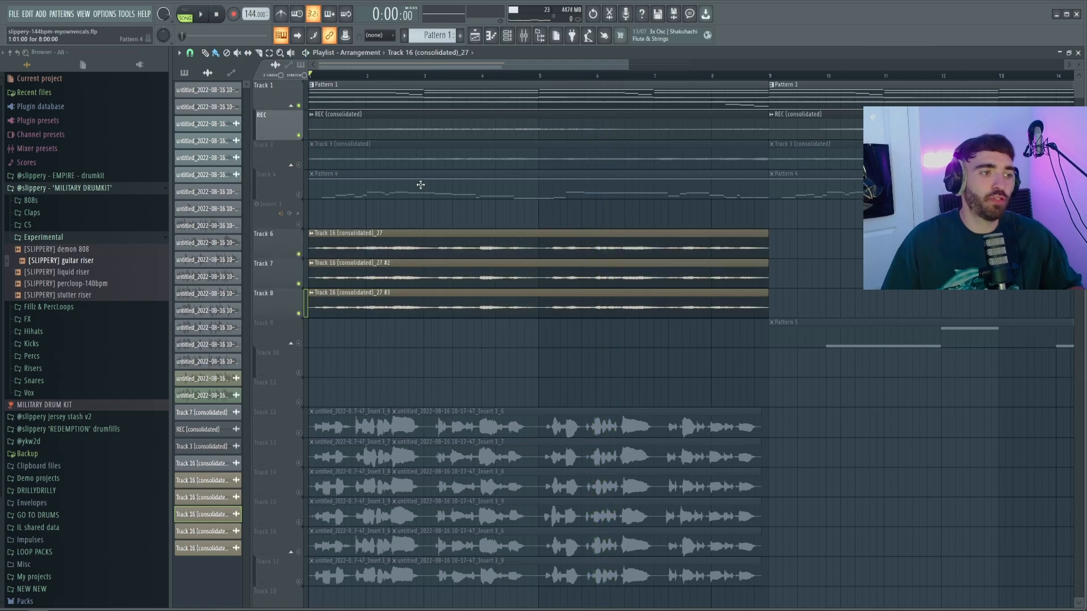
Unmute Track 3 and the vocal layers on Tracks 6 to 8 in the playlist
left_click(299, 165)
key("F6")
key("F6")
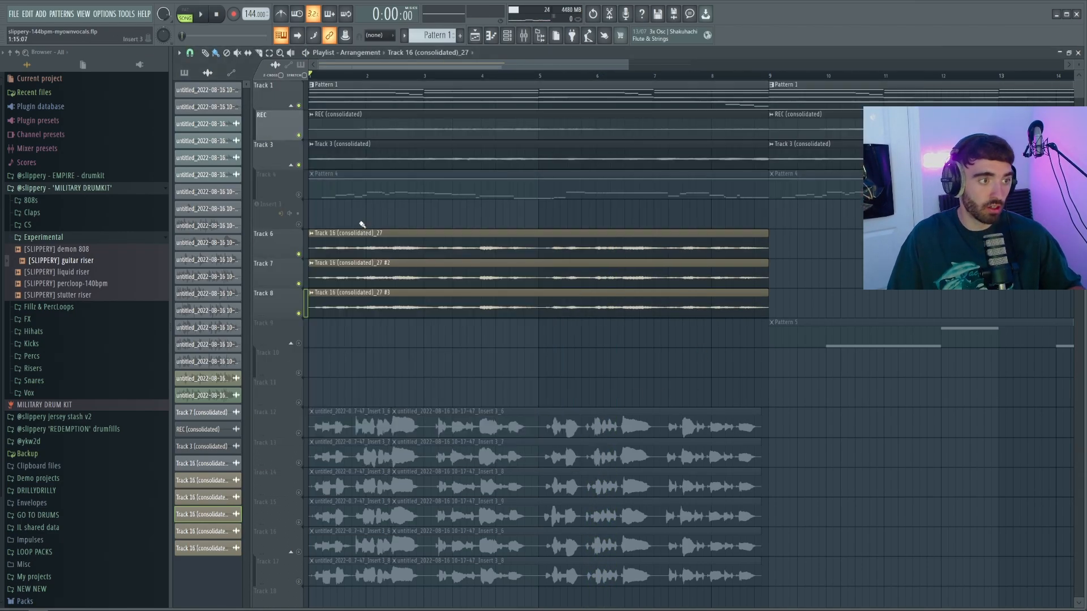
key("F7")
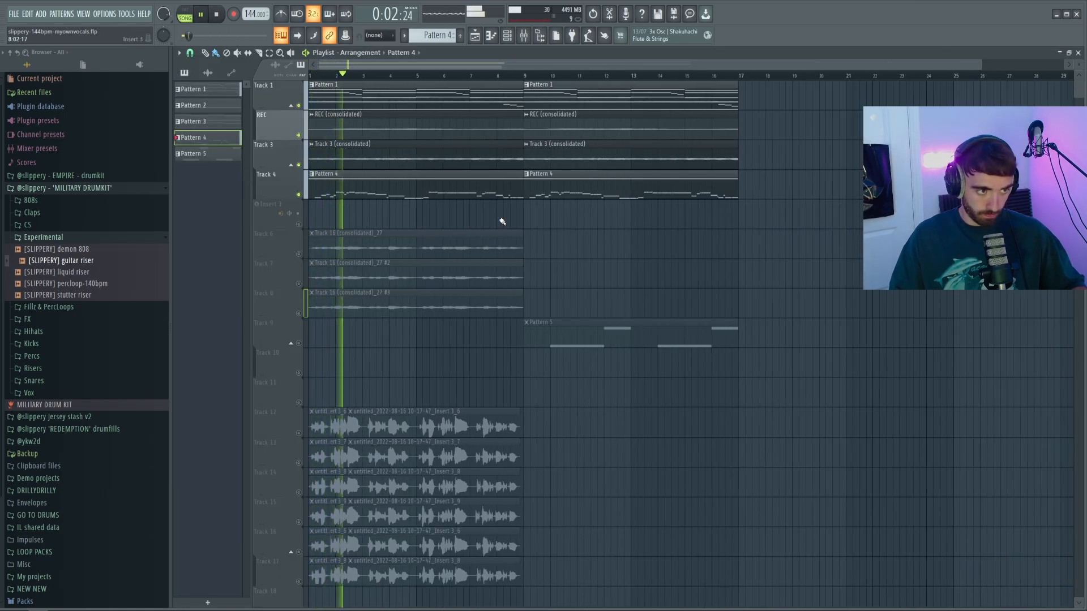
scroll(502, 222, "down", 1)
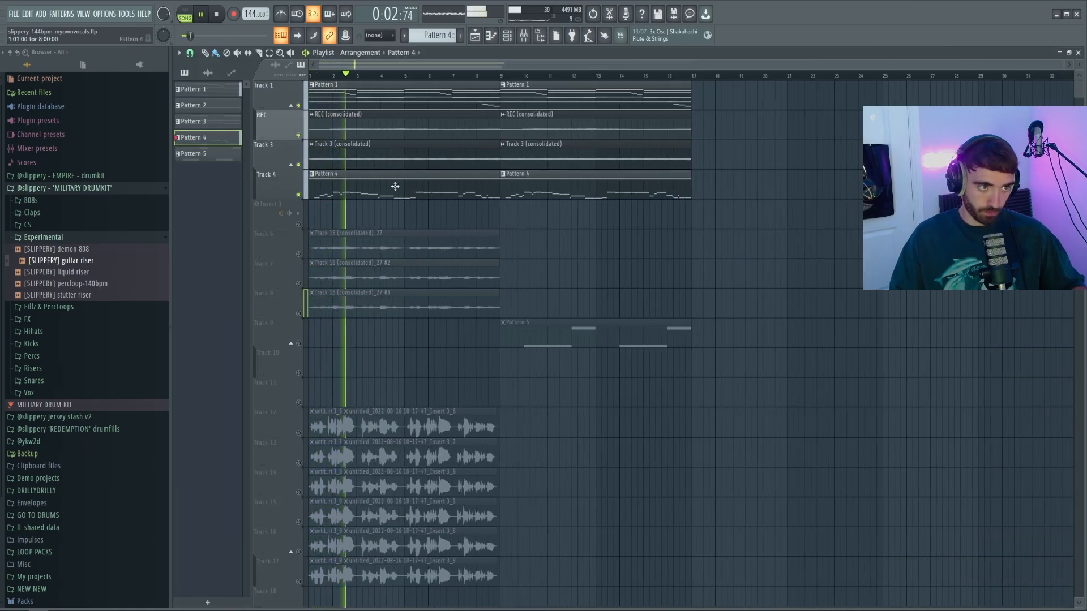
left_click(299, 255)
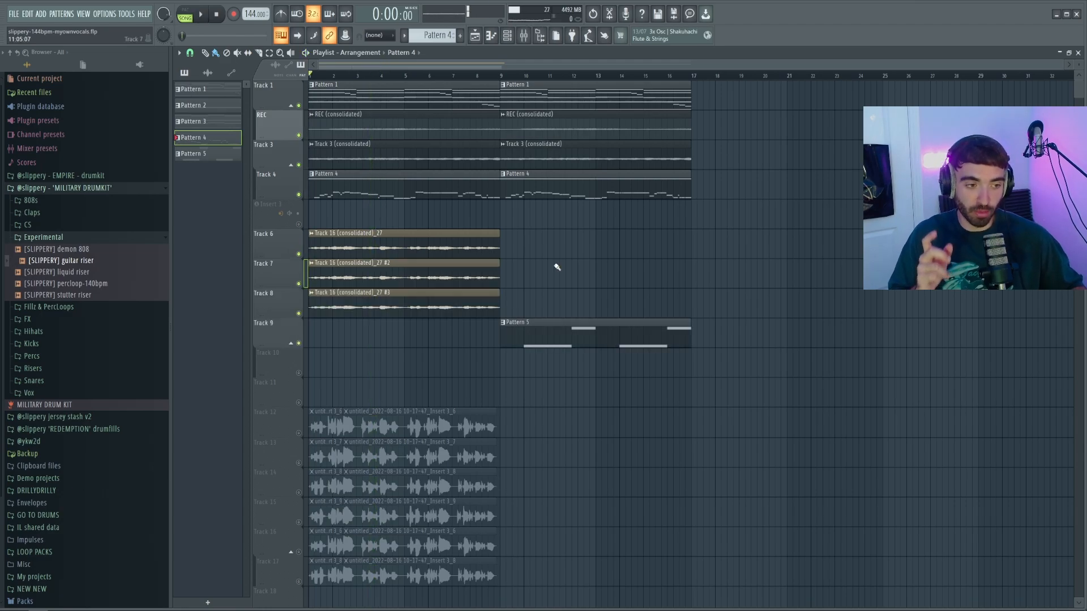
Preview the Pattern 5 Arcade notes in the piano roll and play the arrangement from bar 9
double_click(626, 332)
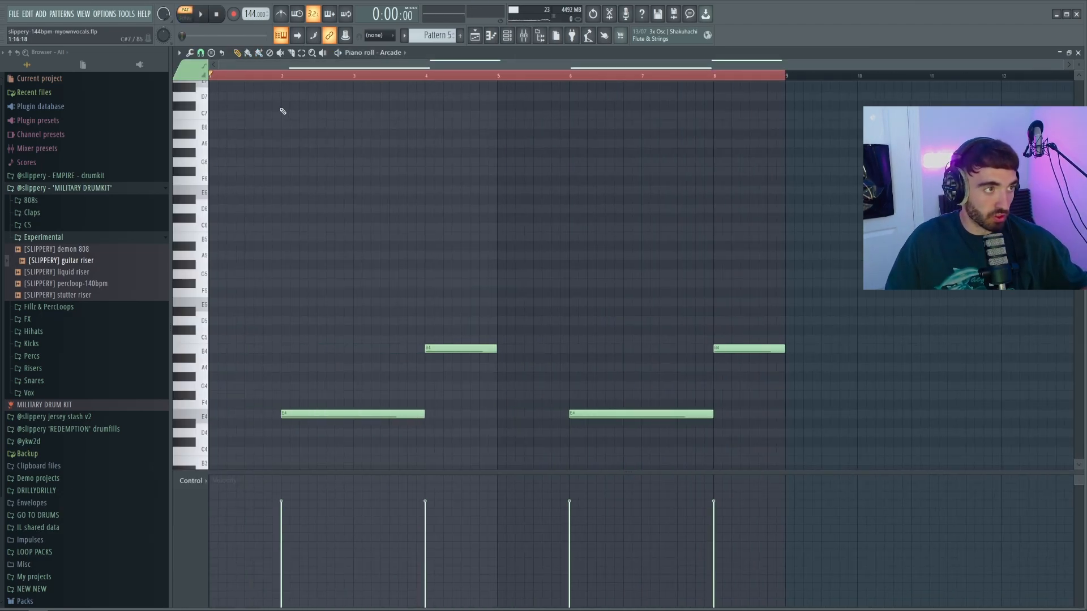
double_click(265, 81)
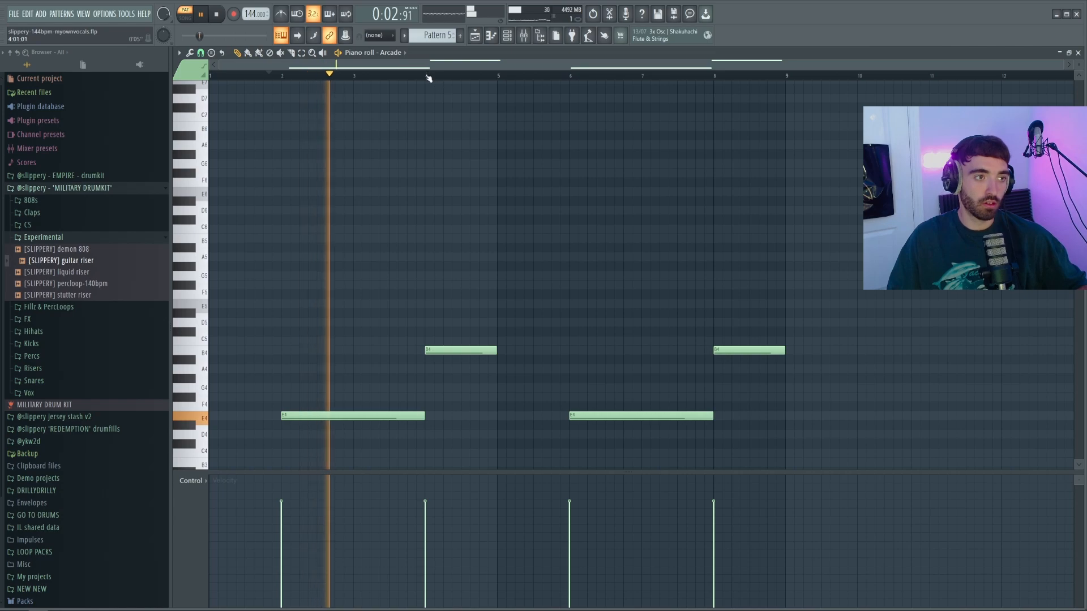
left_click(429, 76)
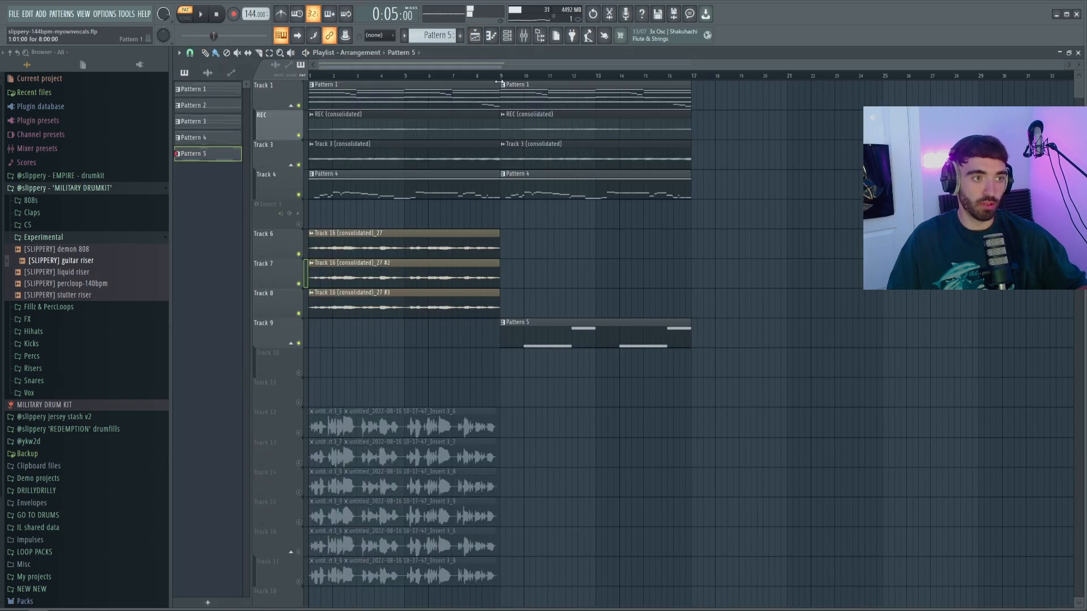
left_click(500, 75)
key("space")
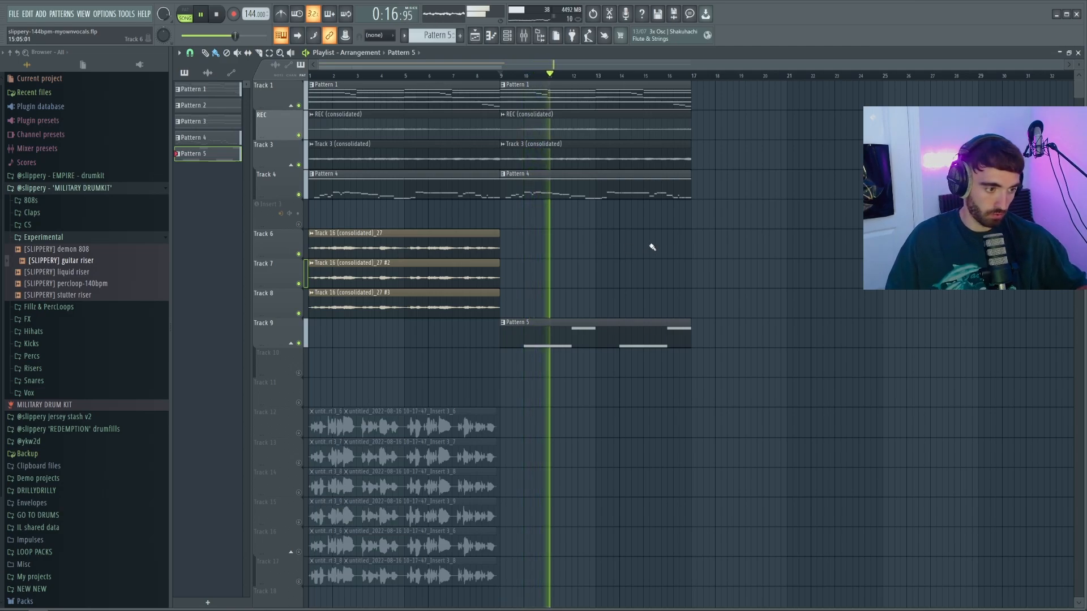
key("space")
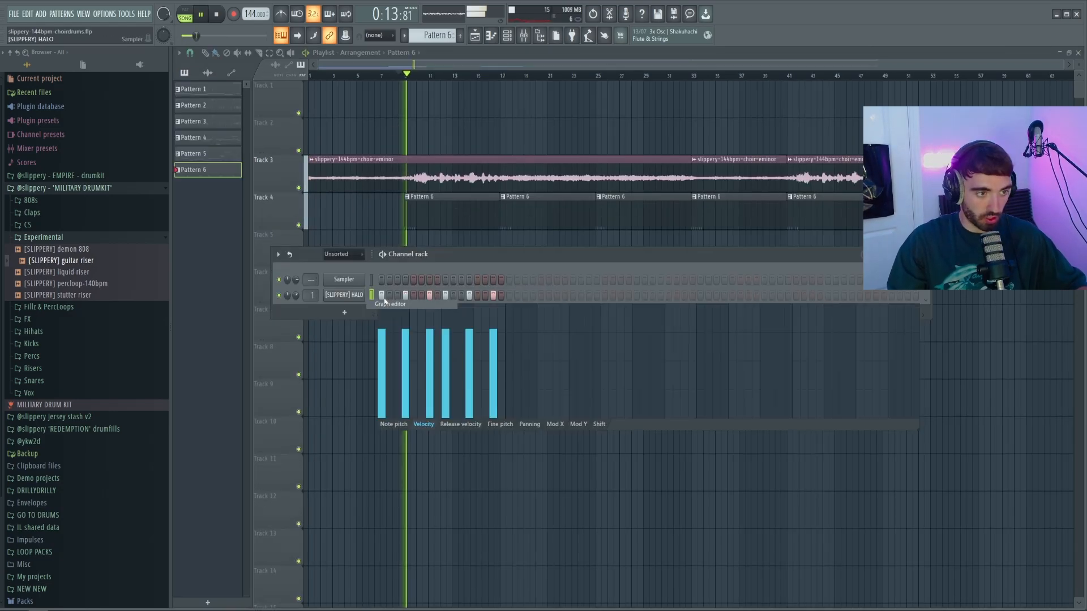
Duplicate the one-bar [SLIPPERY] HALO rhythm in Pattern 6 to fill eight bars, and delete the surplus ninth bar
right_click(365, 289)
left_click(381, 297)
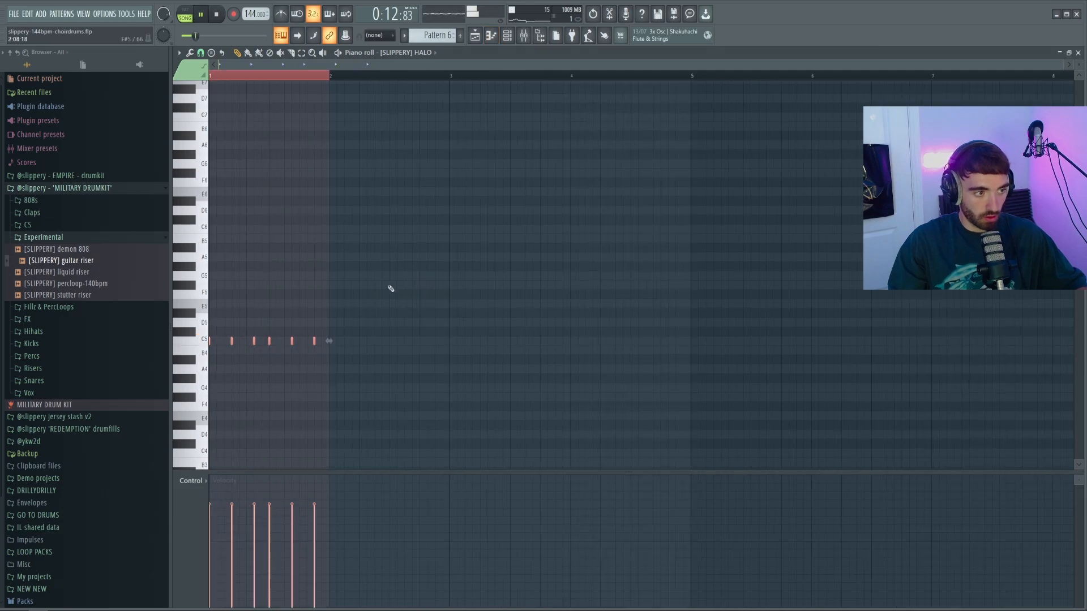
key("ctrl+b")
key("ctrl+b")
key("ctrl+b")
key("ctrl+b")
key("ctrl+b")
key("ctrl+b")
key("ctrl+b")
key("ctrl+b")
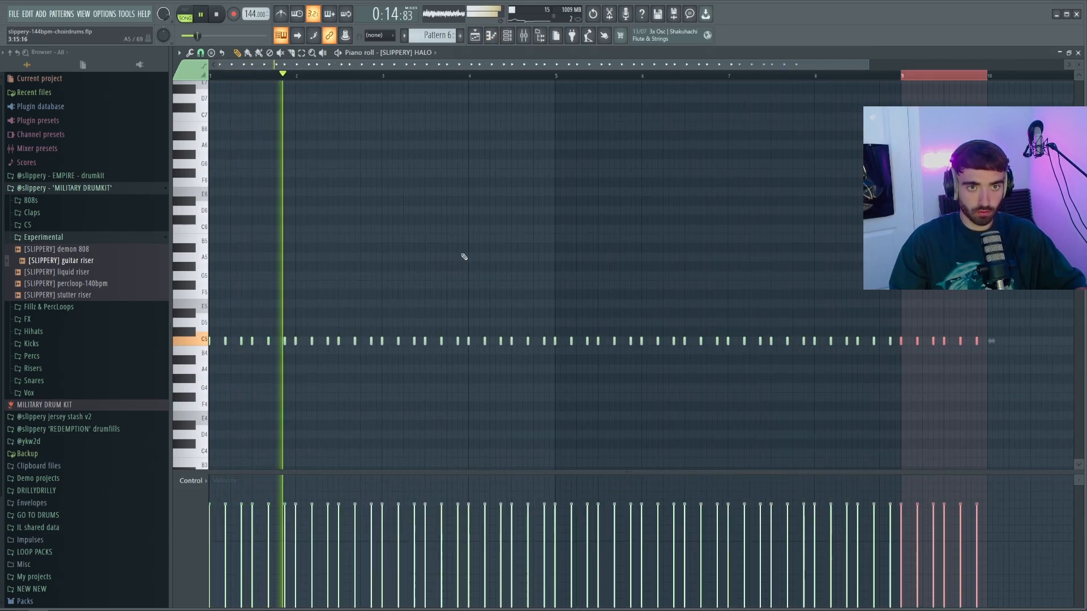
left_click_drag(1002, 369, 934, 330)
key("Delete")
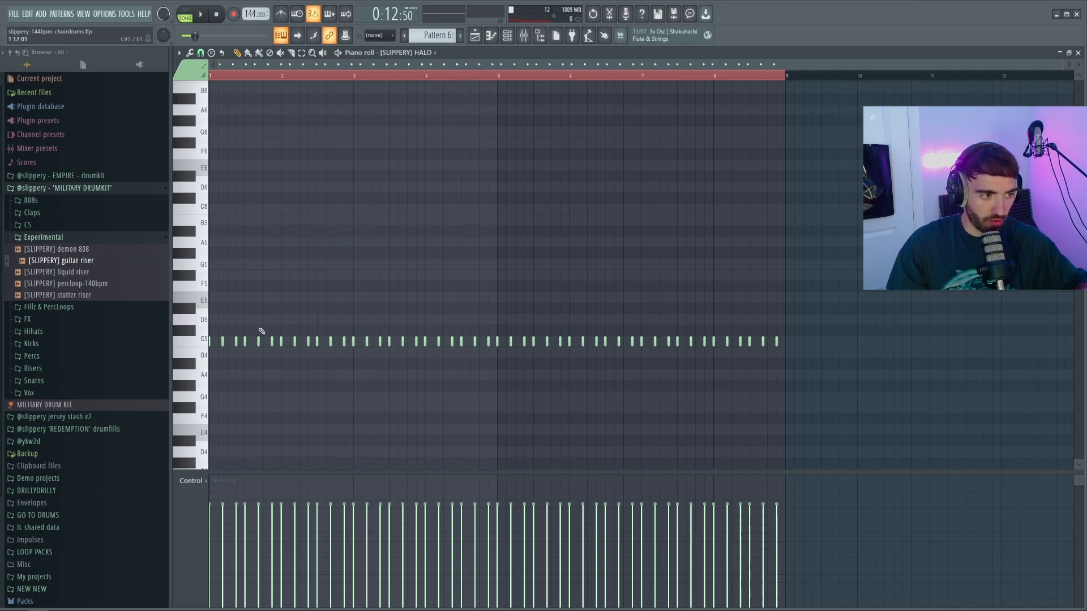
scroll(249, 366, "up", 2)
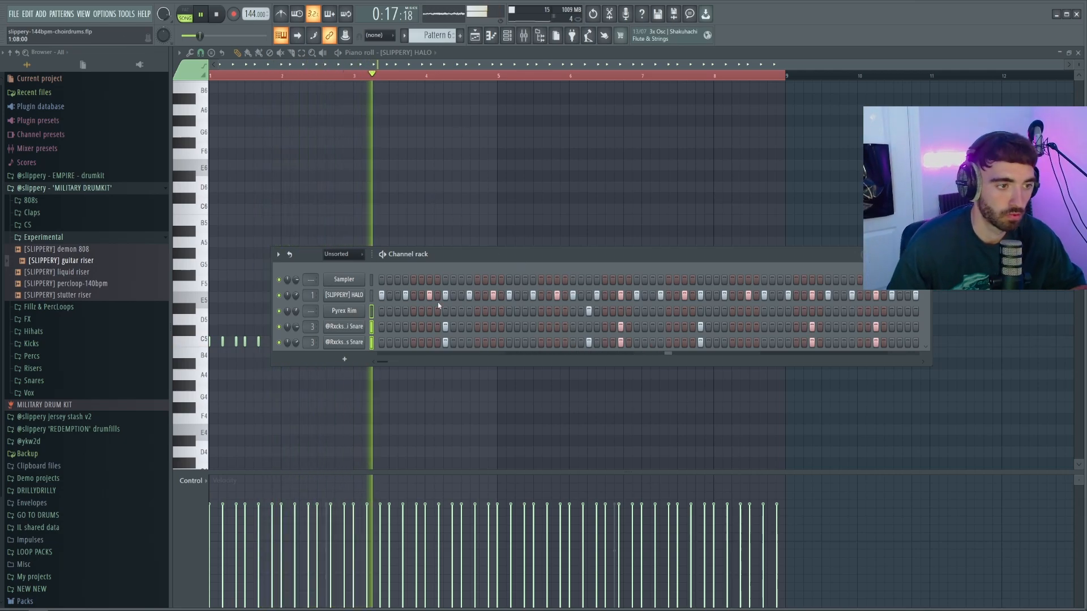
left_click(403, 35)
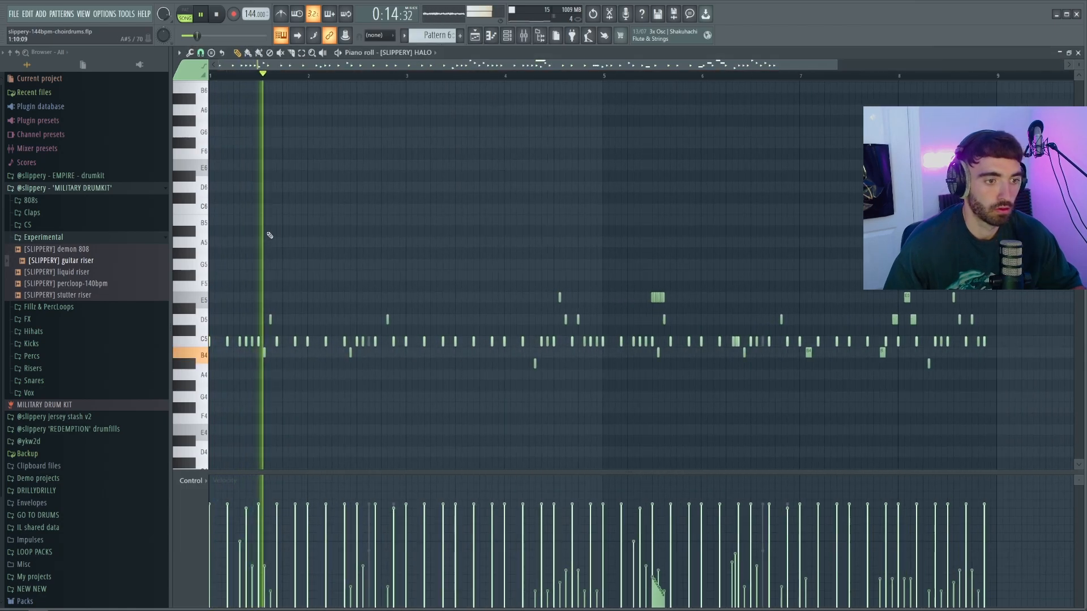
scroll(299, 195, "down", 2)
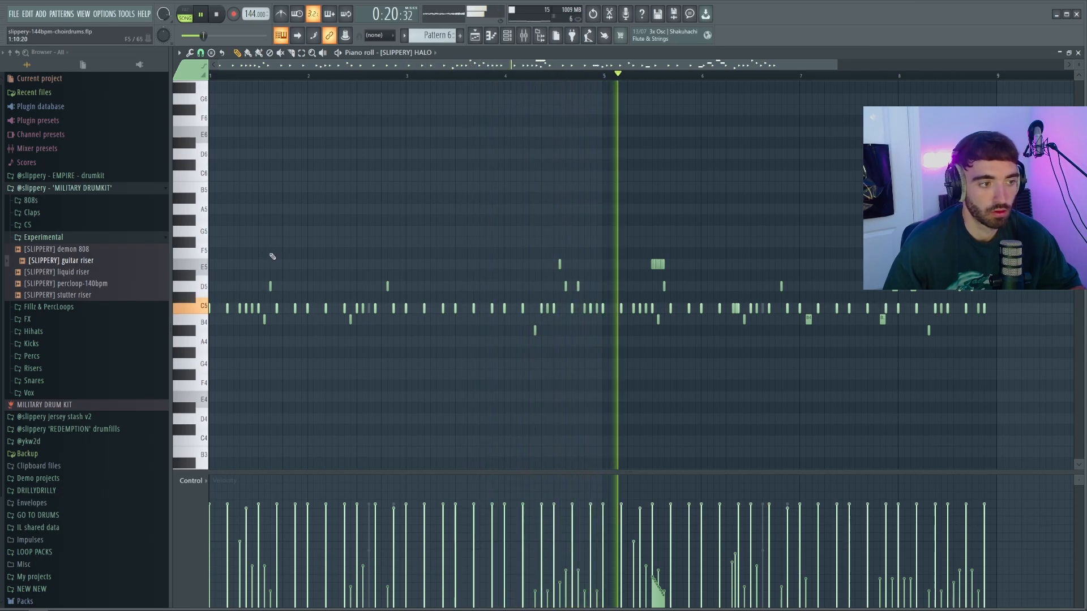
scroll(249, 272, "up", 2)
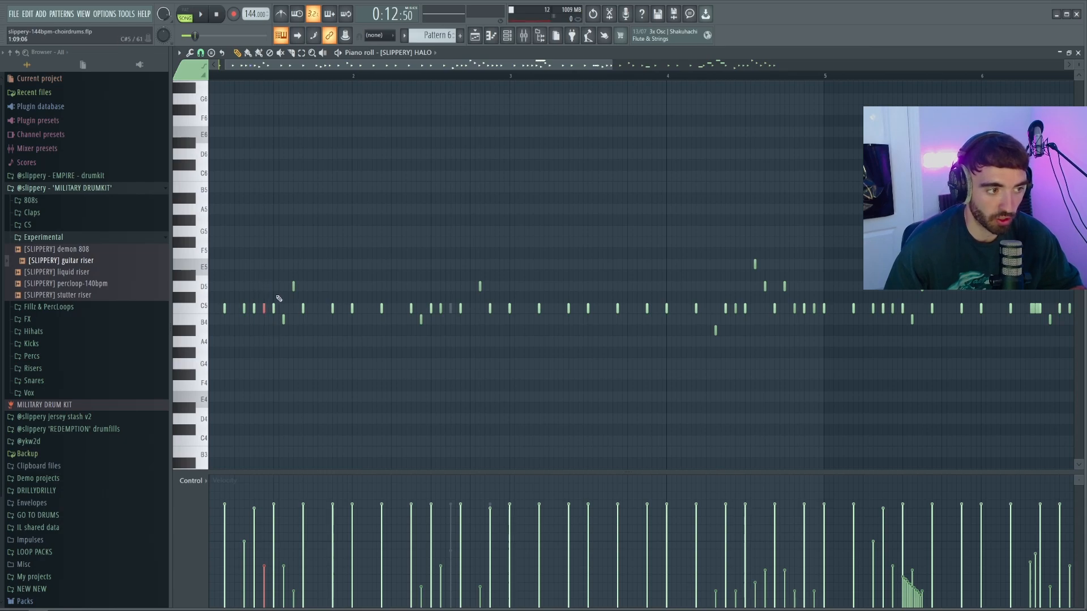
scroll(445, 197, "down", 3)
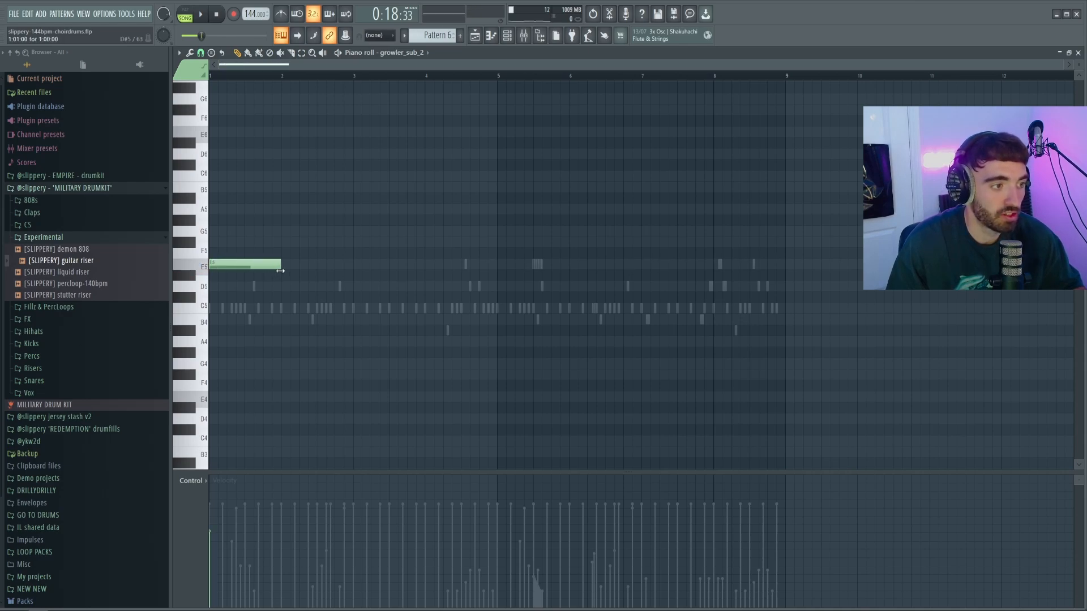
Audition the one-bar E5 note on growler_sub_2 and add a one-bar C6 note in bar 1
scroll(237, 264, "up", 3)
left_click_drag(212, 293, 248, 251)
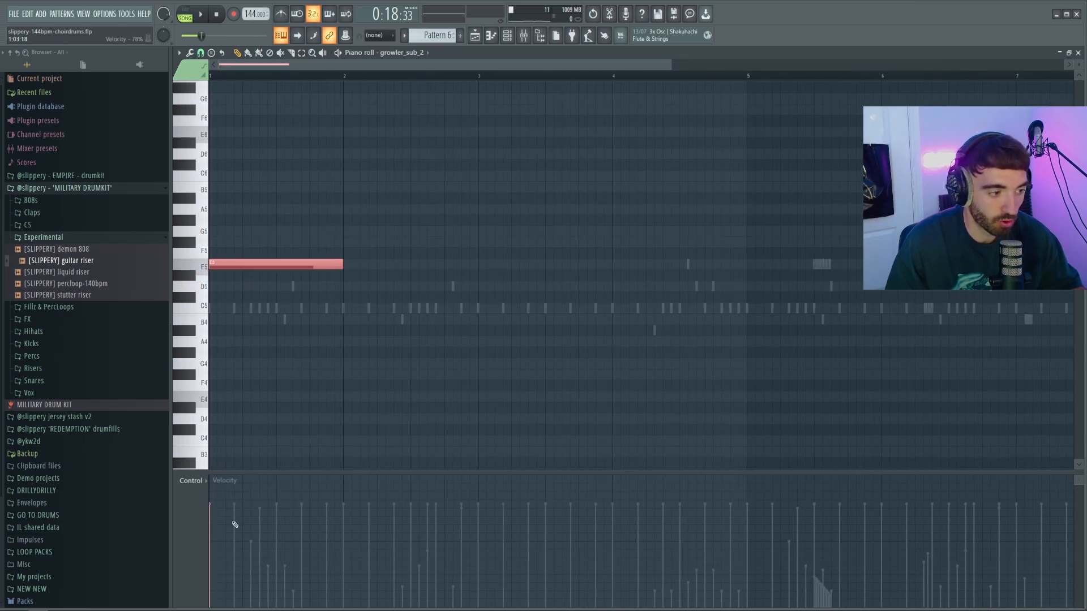
key("space")
key("space")
left_click_drag(344, 311, 288, 218)
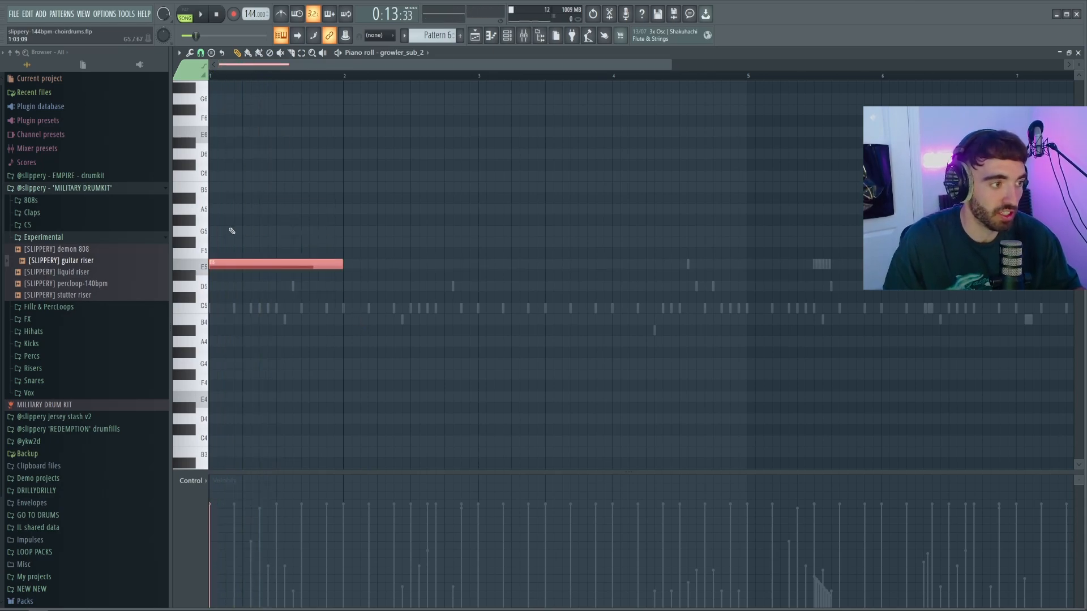
left_click(222, 176)
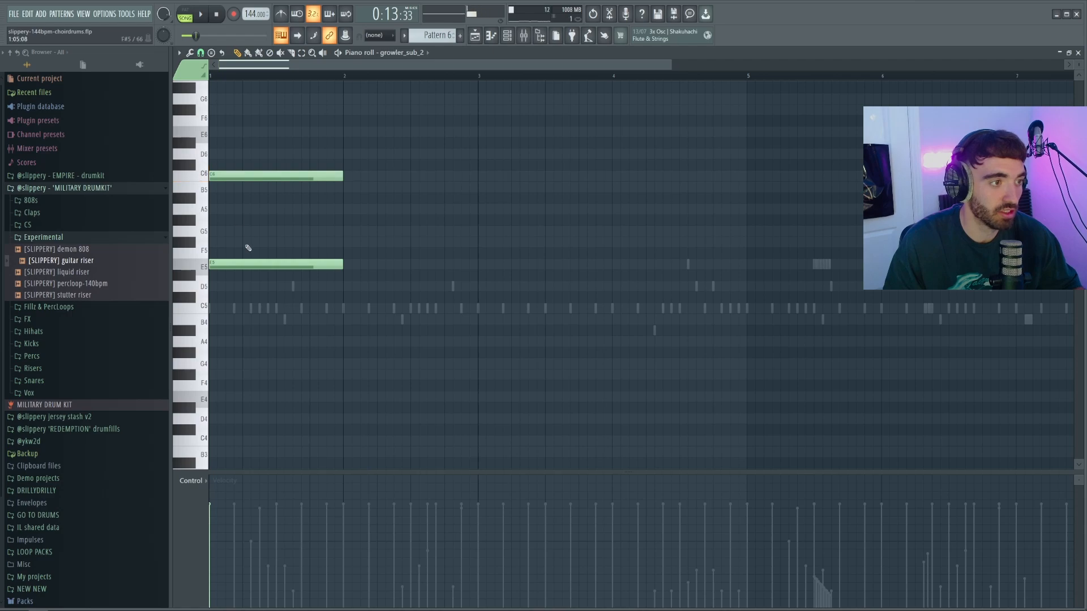
Fill bars 1 to 4 of growler_sub_2 with alternating one-bar C6 and B5 notes, without the E5 note, and start playback
key("ctrl+b")
scroll(351, 158, "down", 3)
key("ctrl+d")
key("space")
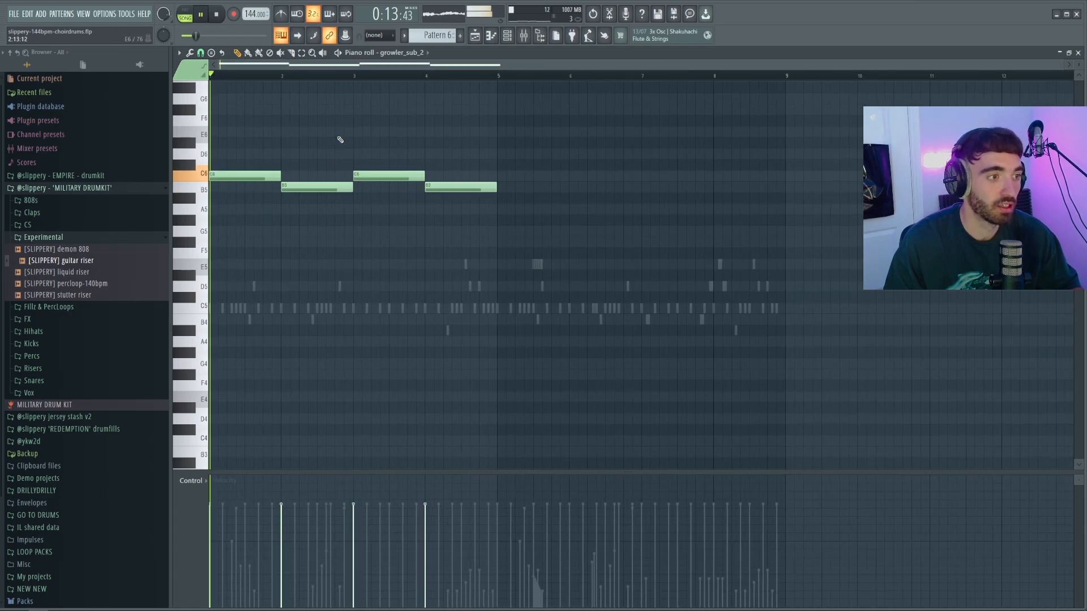
Extend the first C6 note to two bars and replace the remaining notes with a two-bar B5 note starting at bar 3
right_click(315, 190)
left_click_drag(281, 176, 353, 175)
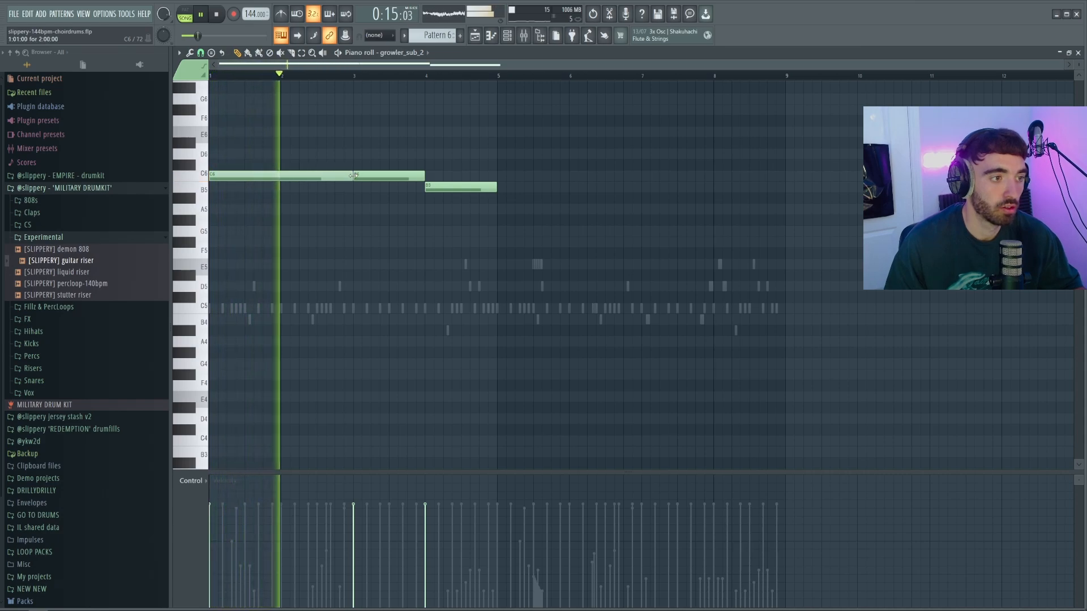
right_click(397, 176)
right_click(428, 187)
left_click(356, 188)
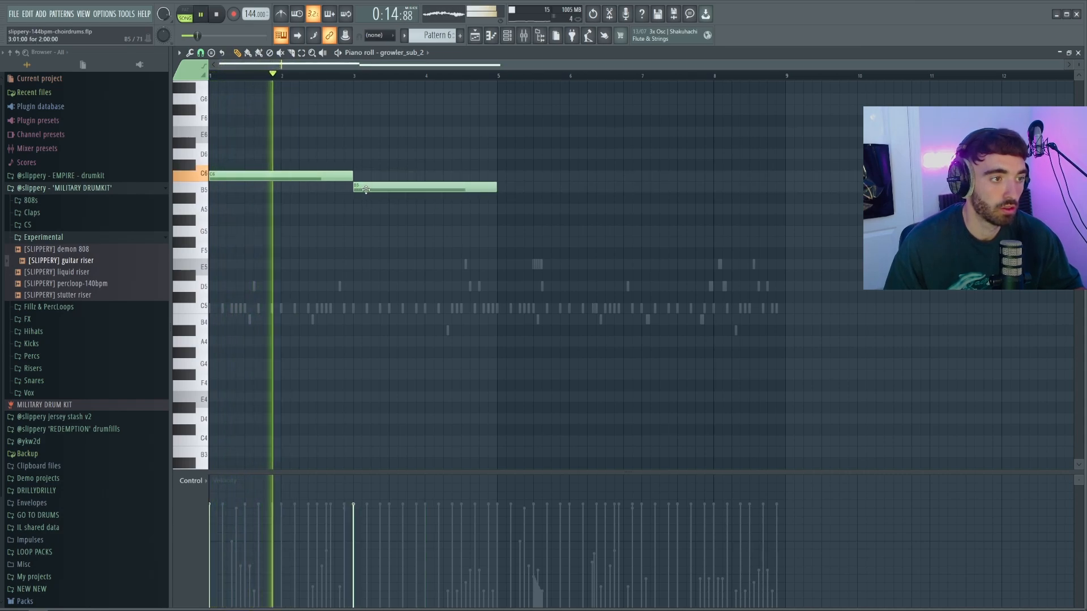
scroll(363, 170, "up", 3)
scroll(363, 168, "down", 3)
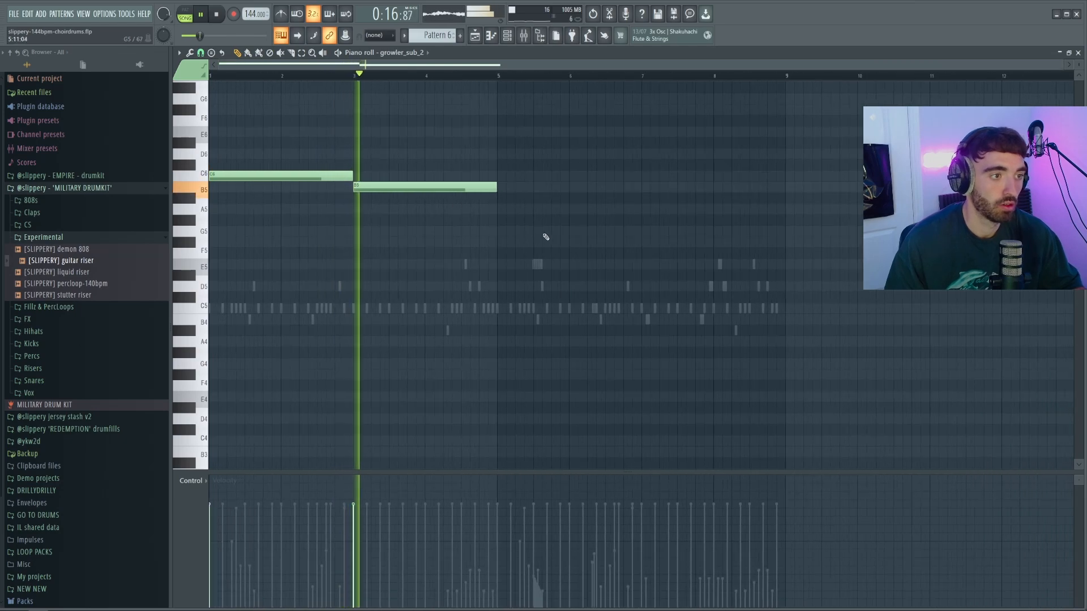
Duplicate the four-bar C6 and B5 phrase on growler_sub_2 to fill eight bars
key("ctrl+a")
key("ctrl+b")
left_click_drag(823, 235, 325, 153)
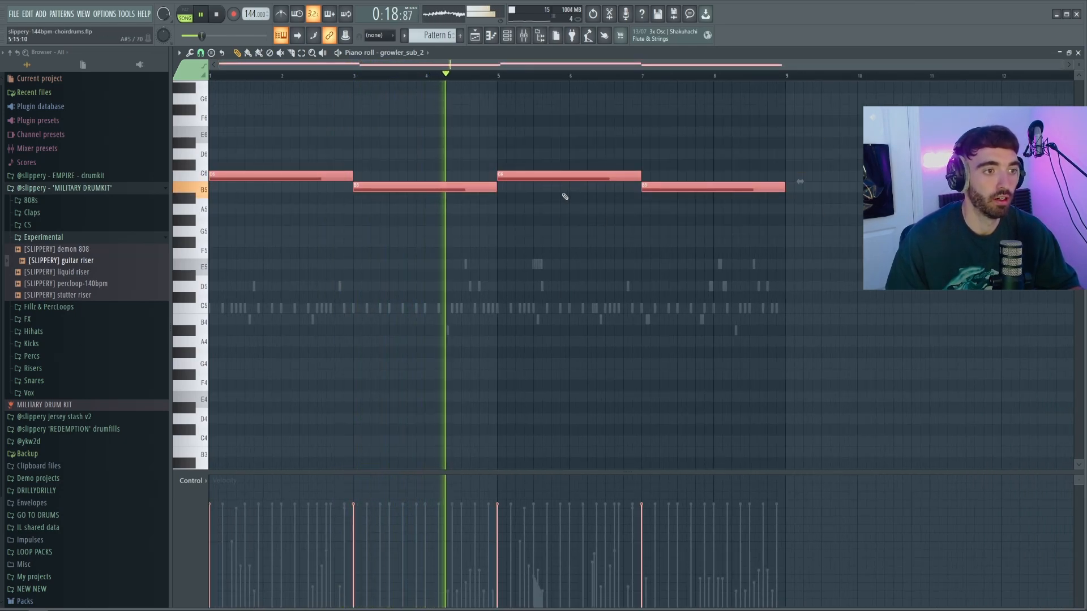
Transpose all growler_sub_2 notes down one octave and clear the selection
left_click(518, 137, "ctrl")
key("ctrl+a")
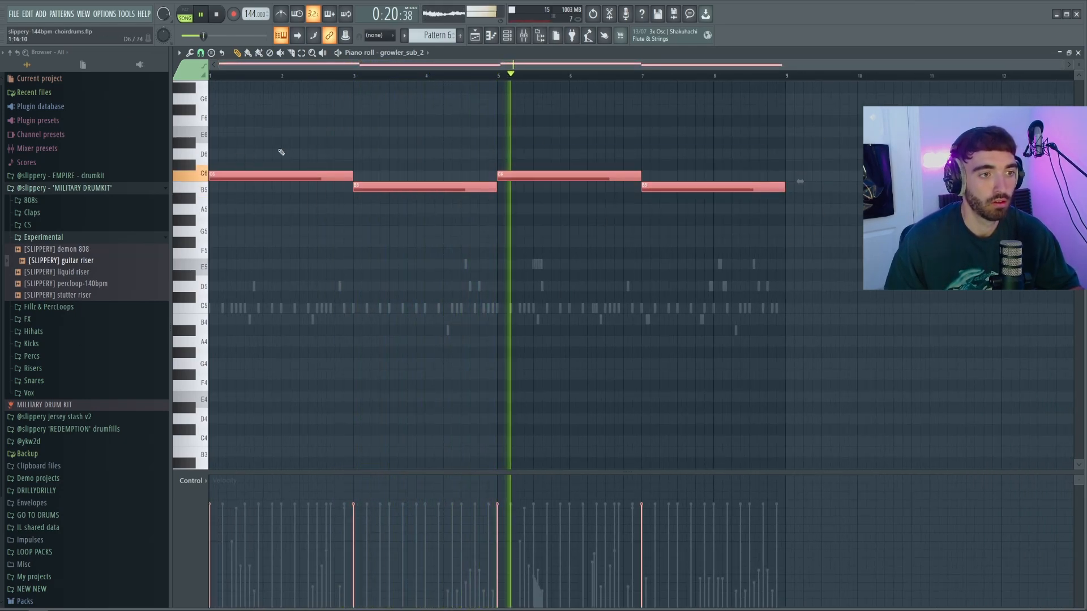
key("ctrl+Down")
left_click(387, 147, "ctrl")
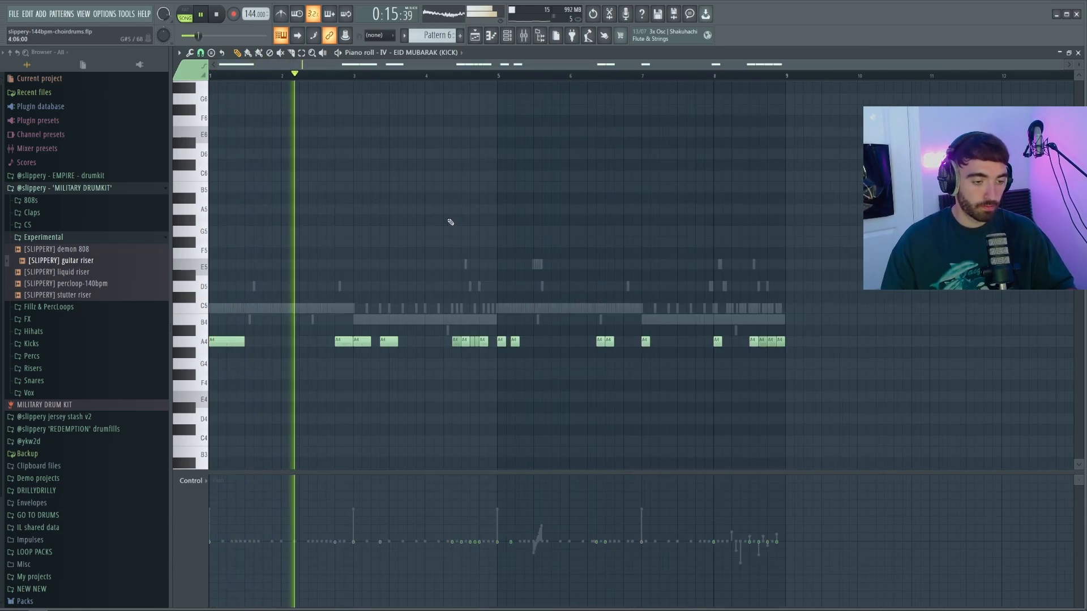
Display note velocity for the kick pattern and note panning for the [SLIPPERY] LAYER ON SOME KICKS =) notes
right_click(190, 546)
left_click(226, 561)
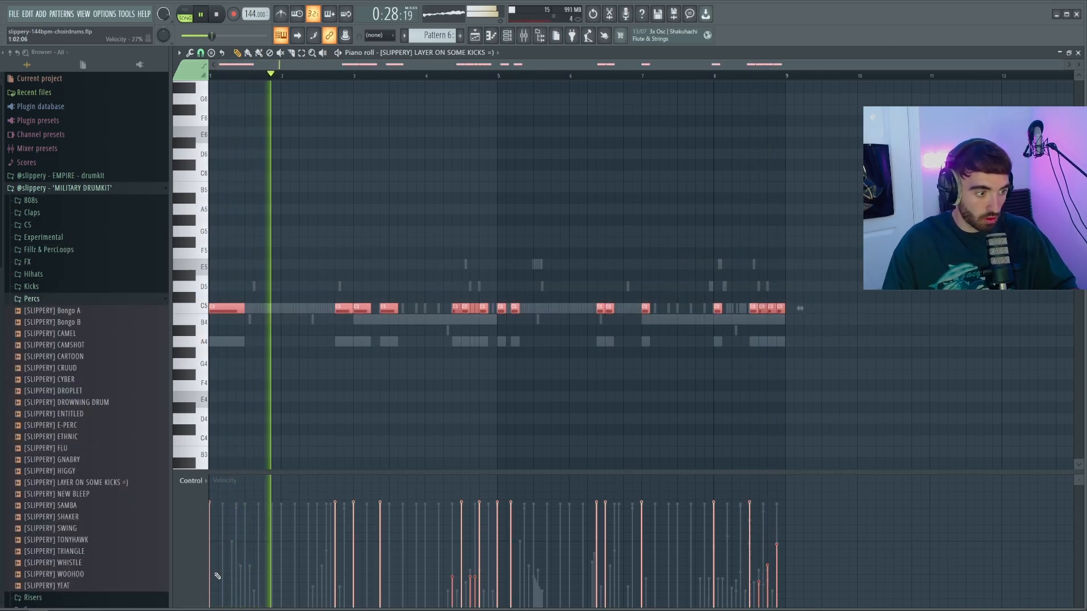
left_click(190, 539)
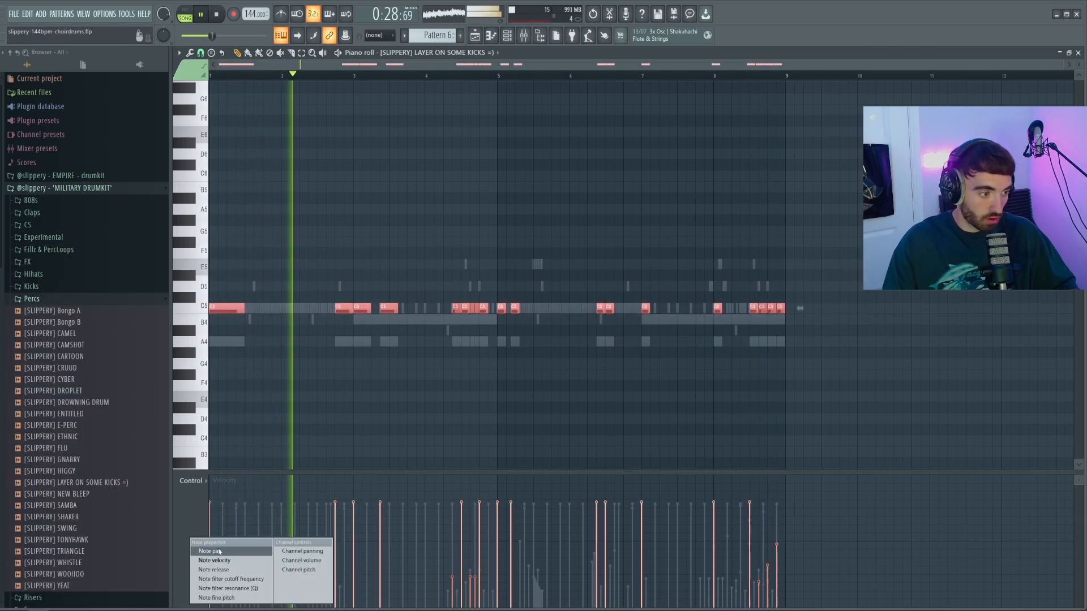
left_click(219, 551)
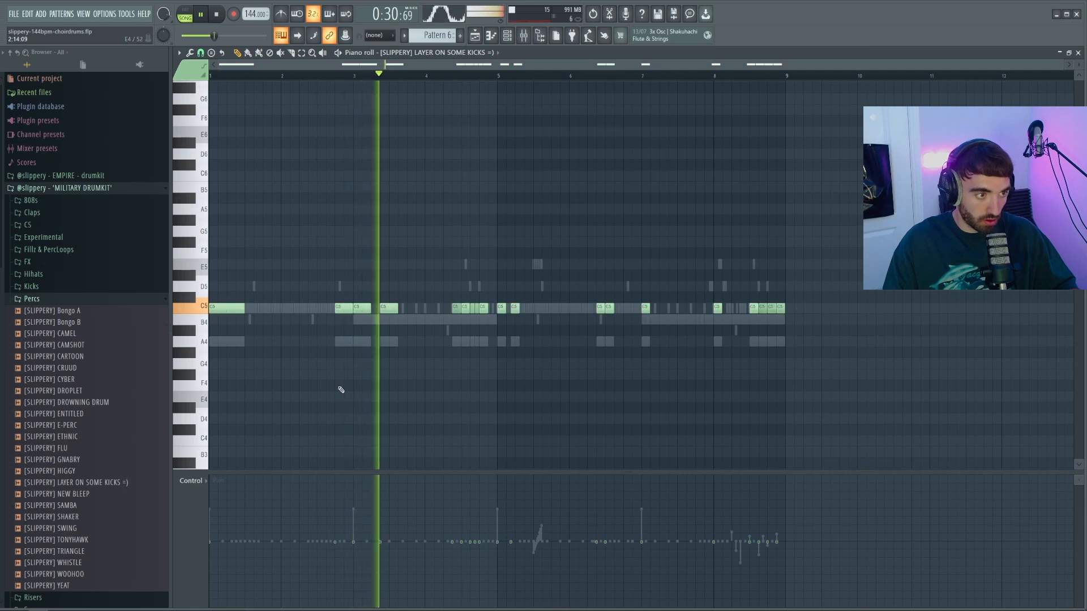
Open the (S)EMPIRE_808 notes of Pattern 6 in the piano roll, play them, and check the channel rack
key("F6")
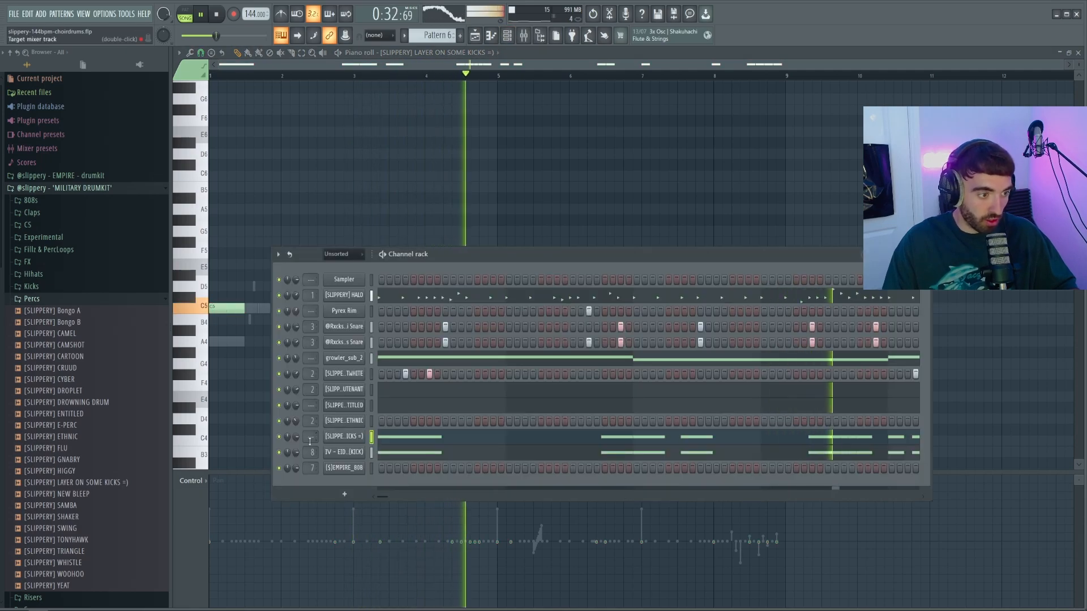
key("F6")
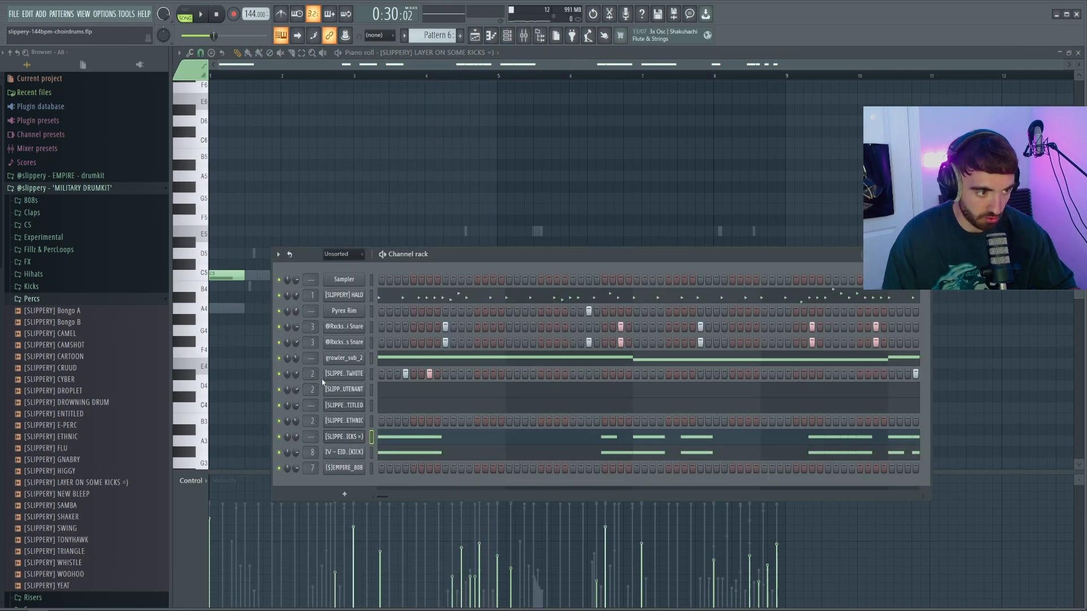
right_click(355, 475)
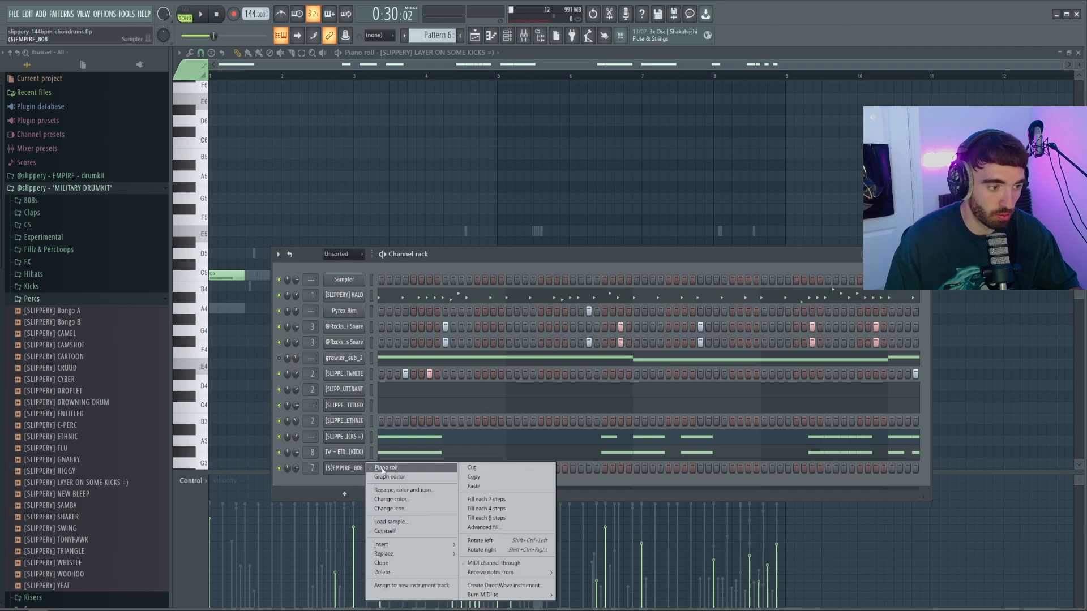
left_click(373, 468)
scroll(375, 308, "up", 3)
key("space")
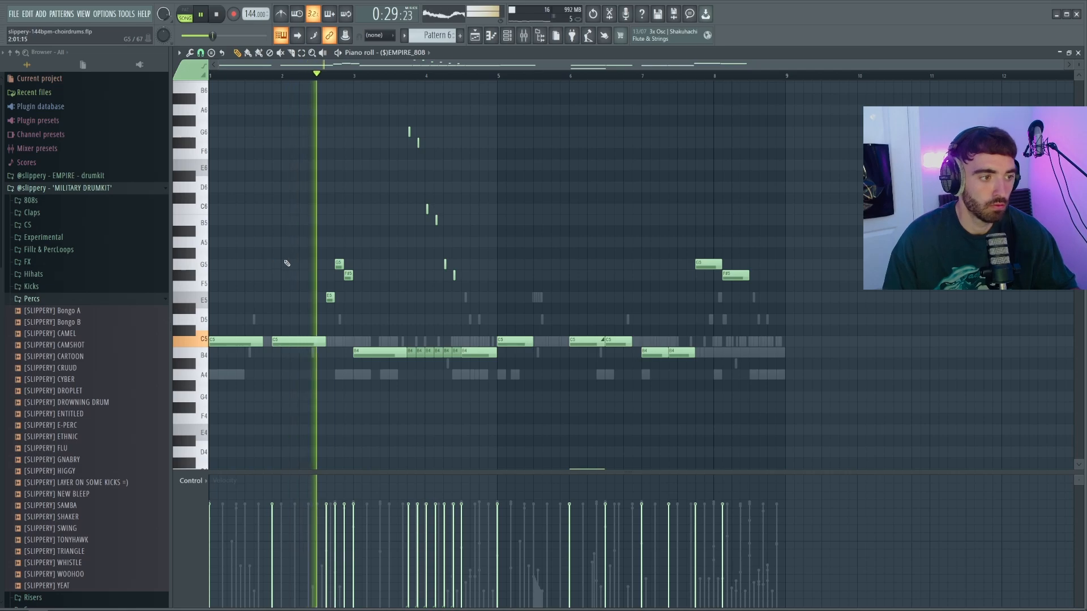
scroll(287, 262, "up", 1, "ctrl")
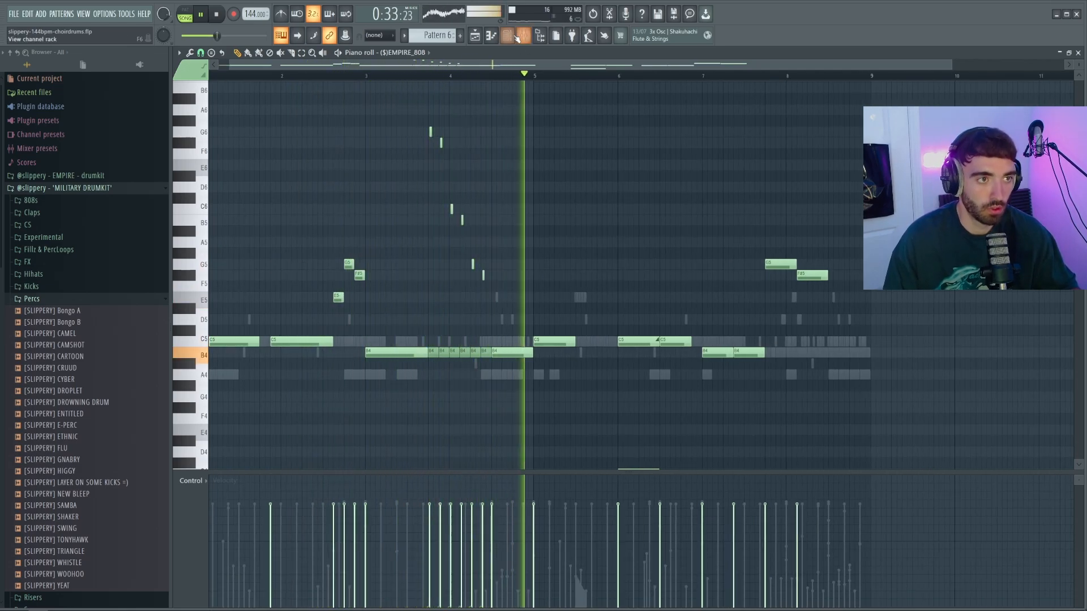
key("F6")
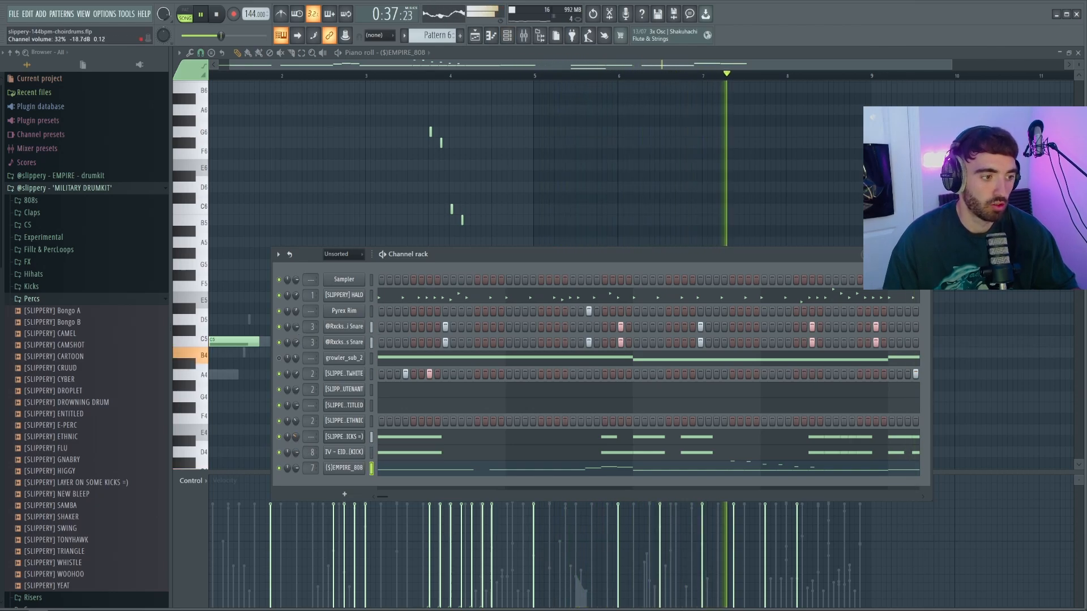
key("F6")
Review the playlist arrangement during playback and examine the Pattern 6 channels in the channel rack
scroll(342, 203, "down", 1)
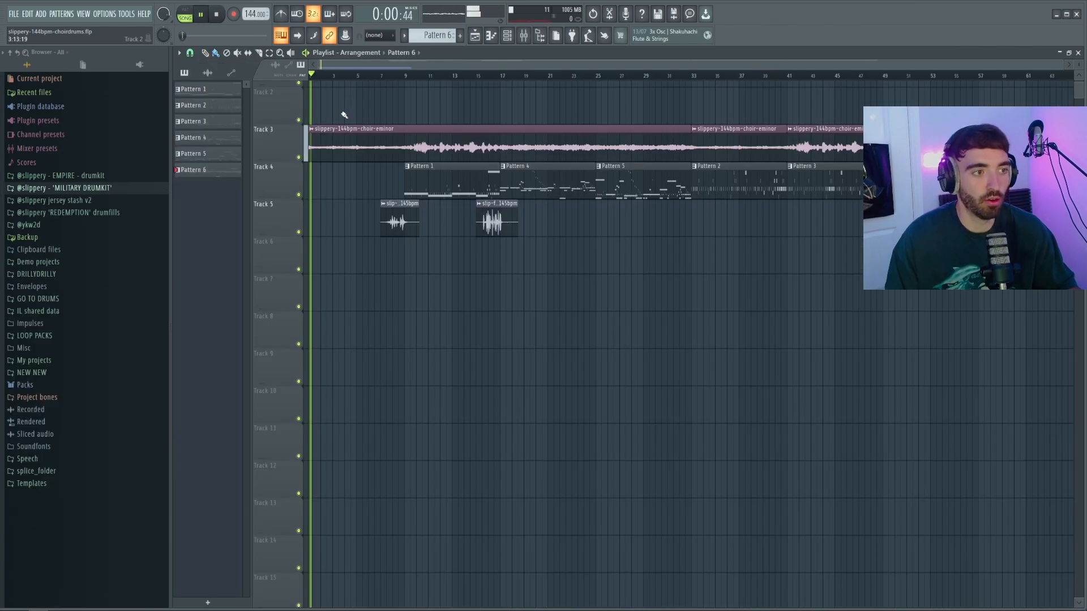
scroll(344, 115, "up", 2)
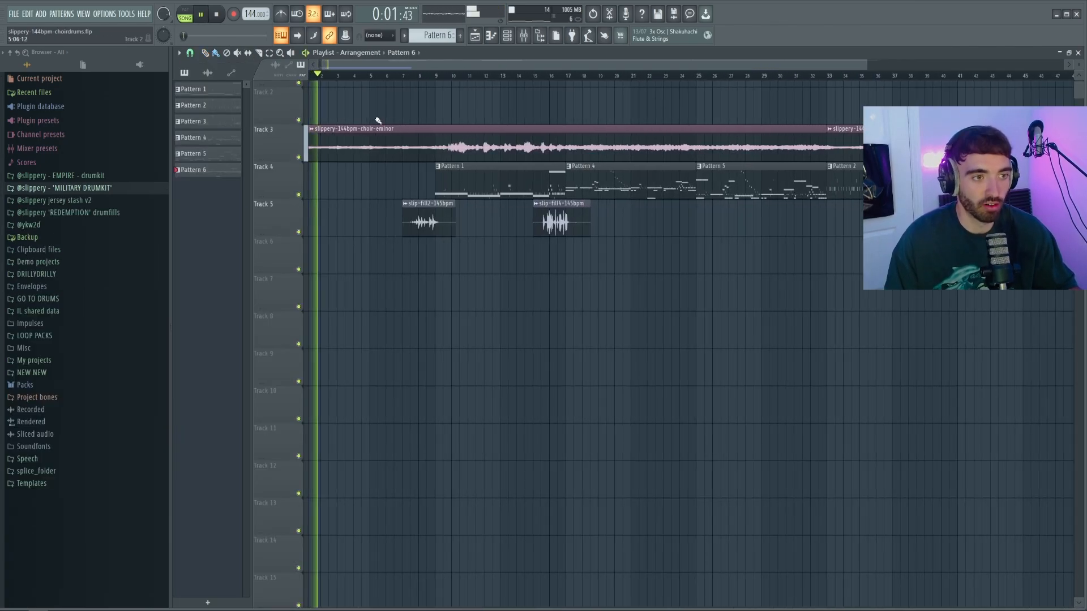
left_click(508, 37)
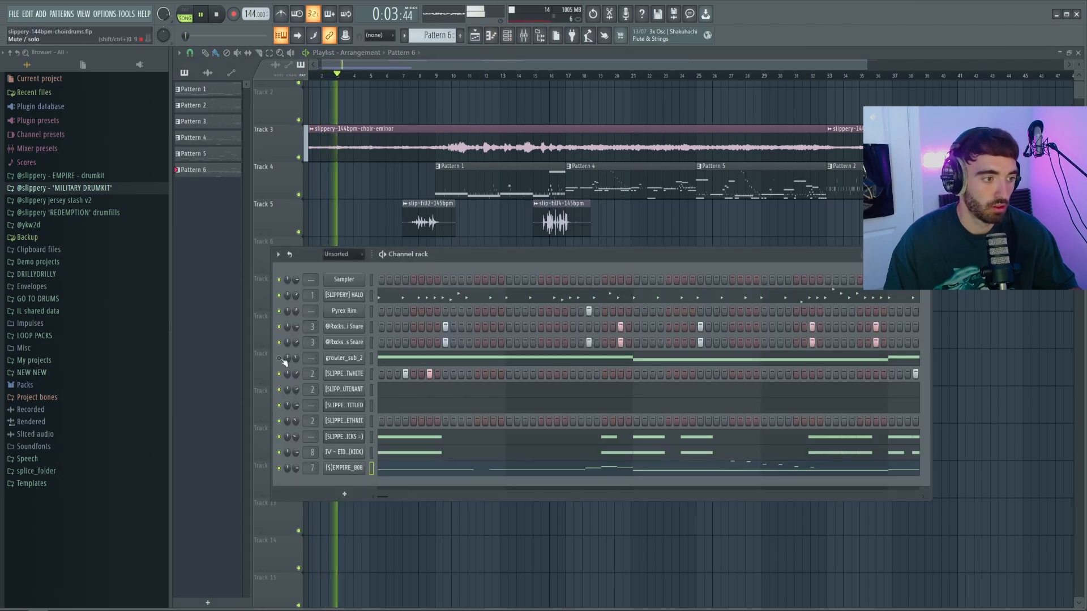
key("F6")
scroll(352, 209, "down", 3)
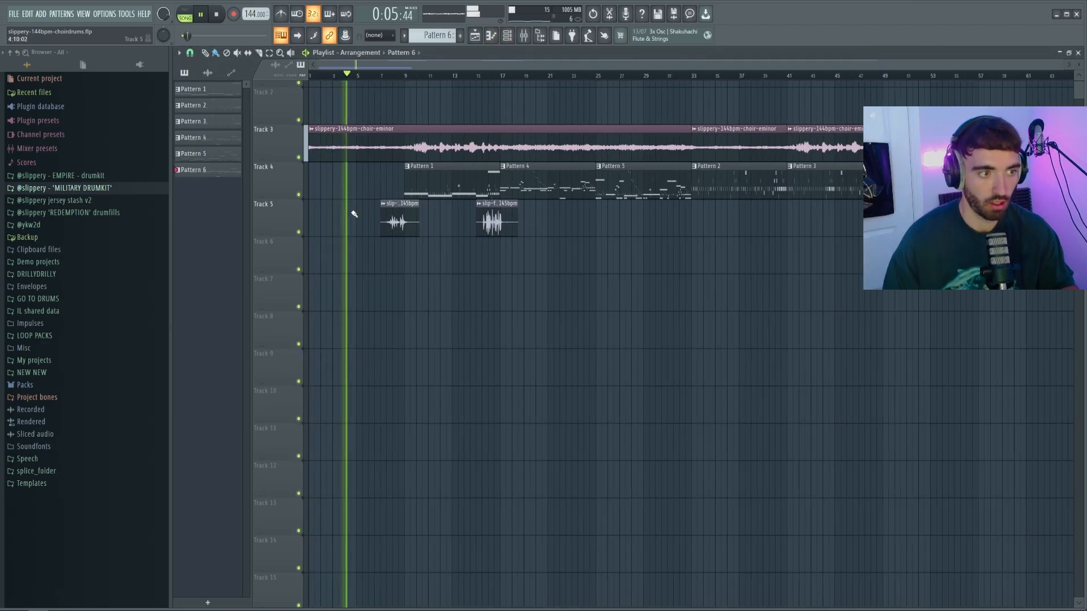
scroll(354, 214, "up", 3)
Inspect the slip-fill4-145bpm audio clip's settings, close them, and examine the drum fill placement on Track 5
double_click(639, 229)
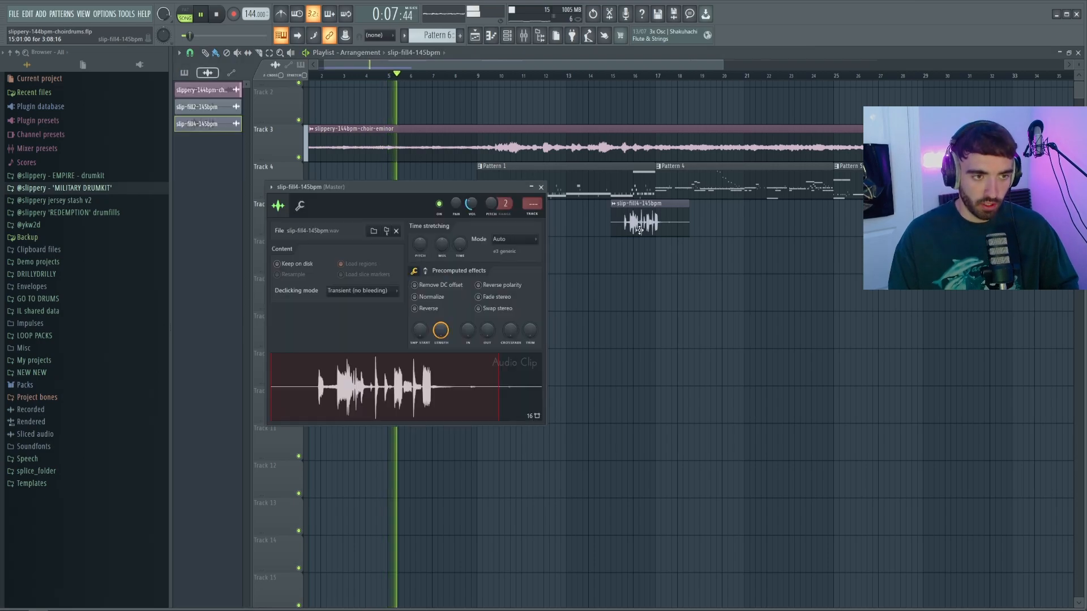
key("Escape")
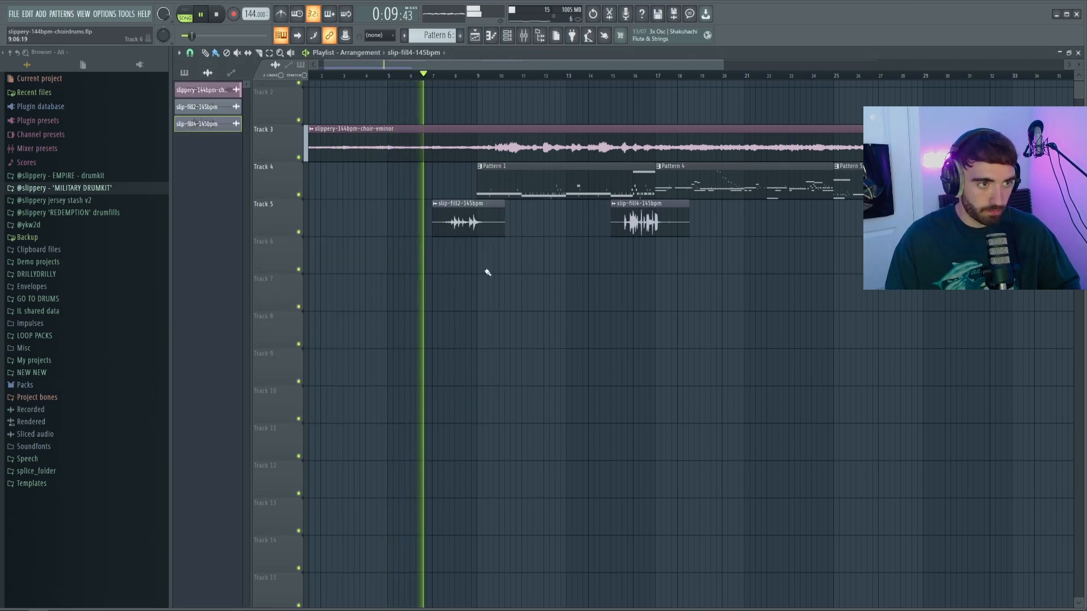
scroll(484, 288, "down", 2)
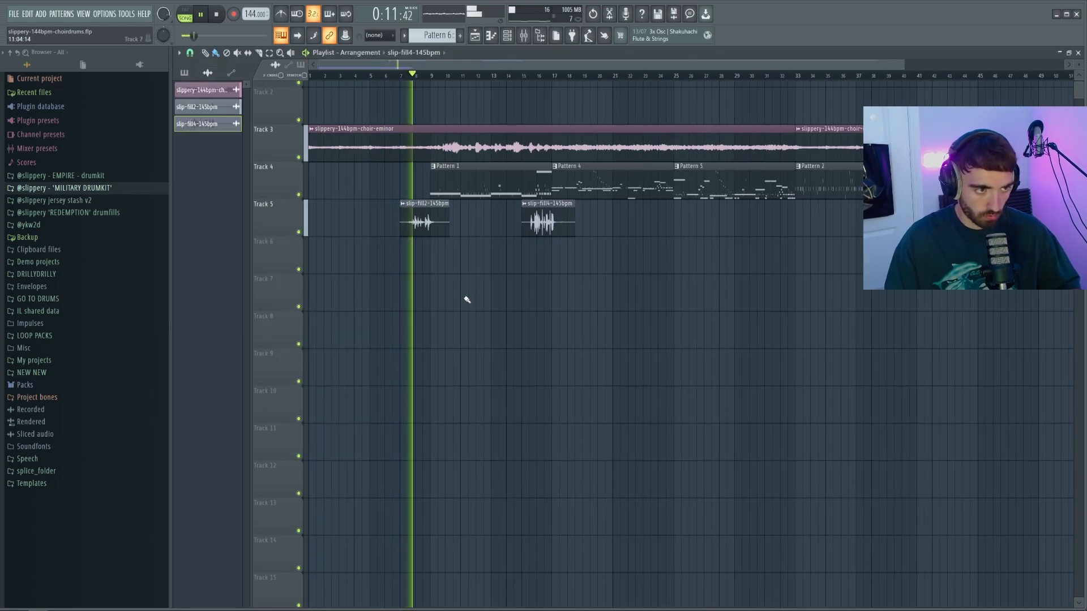
scroll(436, 281, "up", 2)
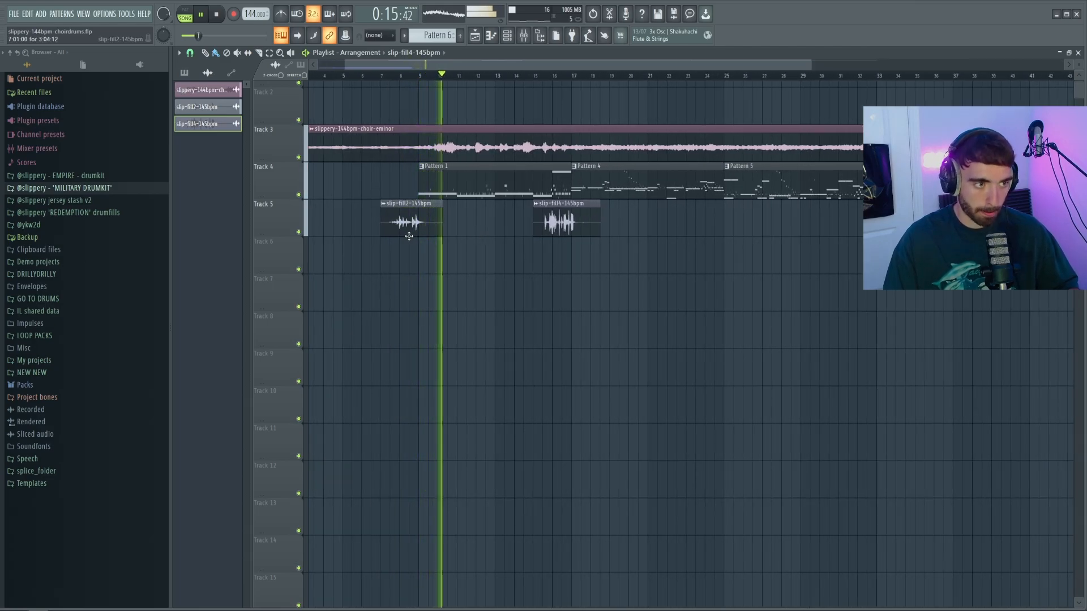
scroll(445, 261, "up", 2)
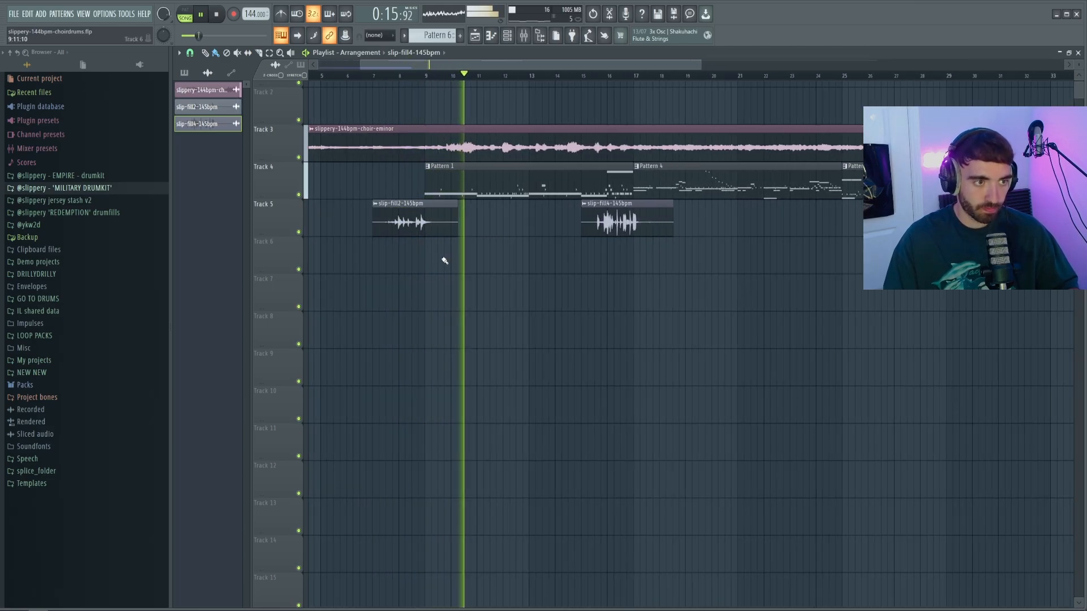
left_click(71, 213)
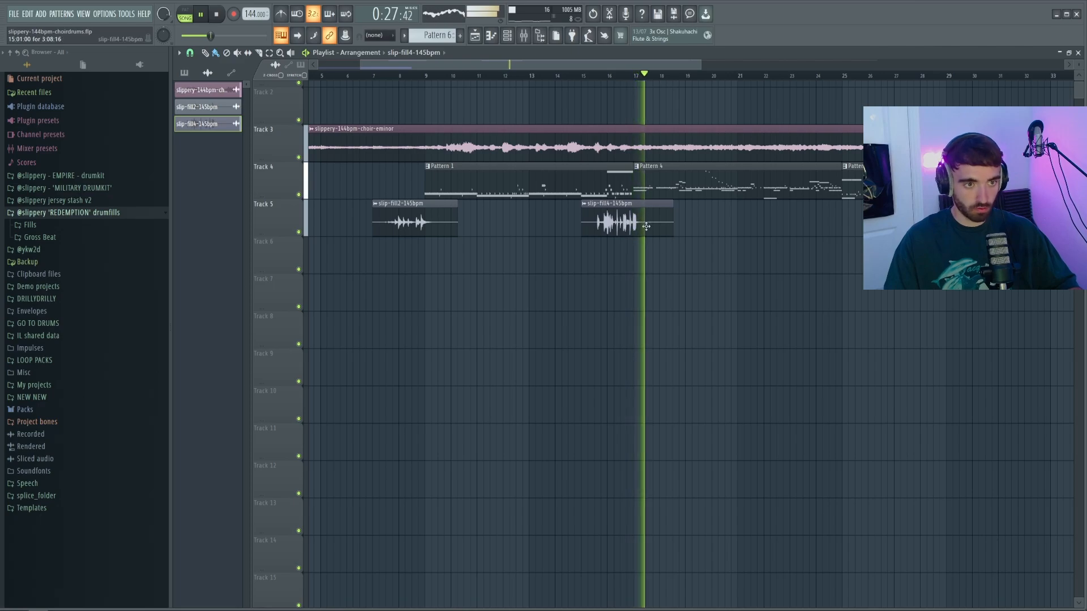
scroll(589, 241, "down", 3, "ctrl")
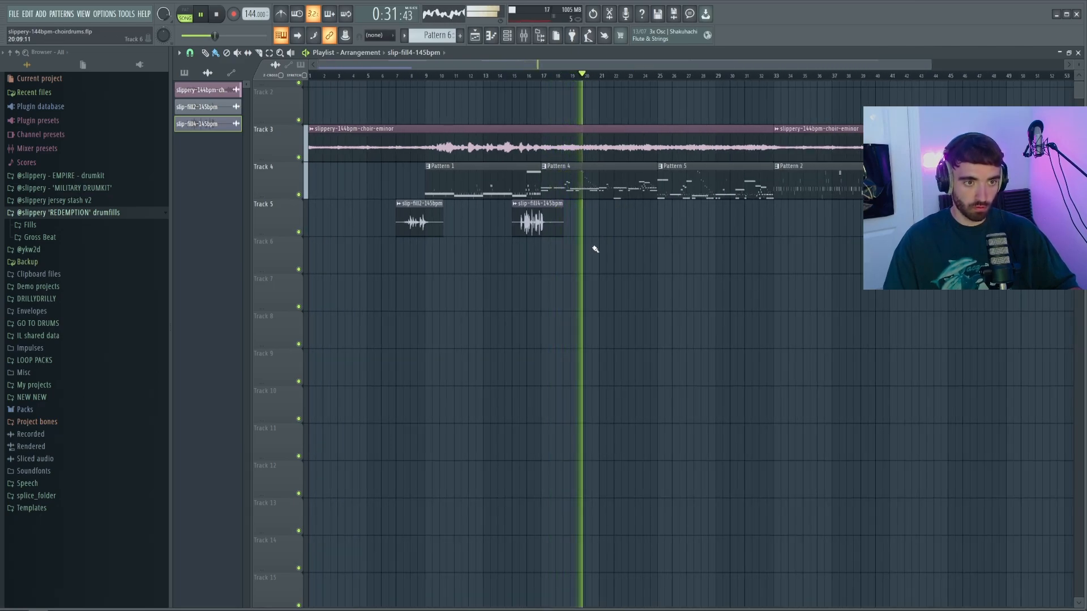
scroll(616, 251, "down", 1, "ctrl")
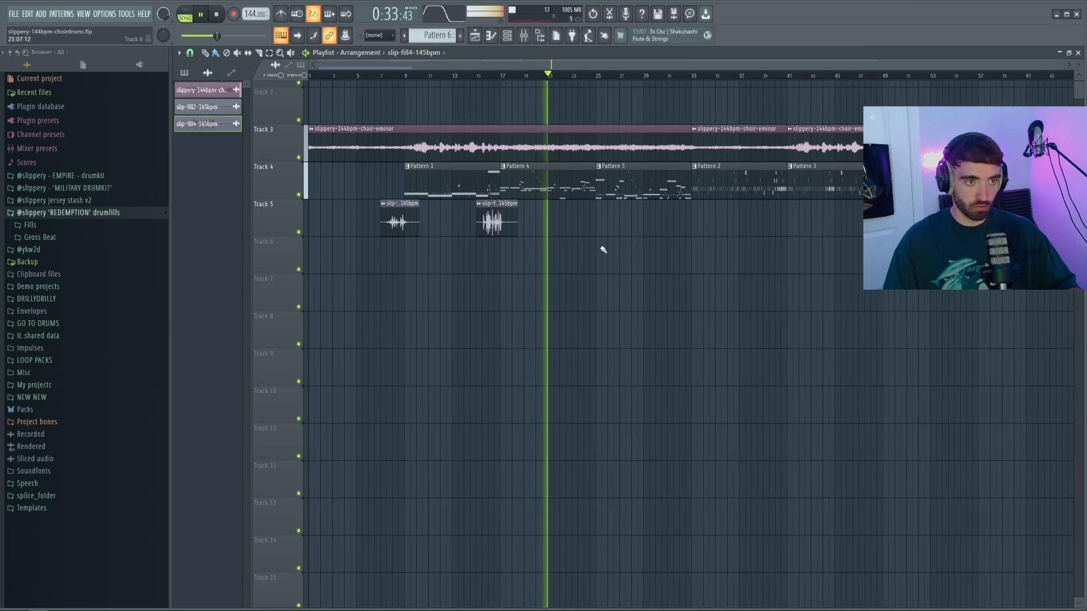